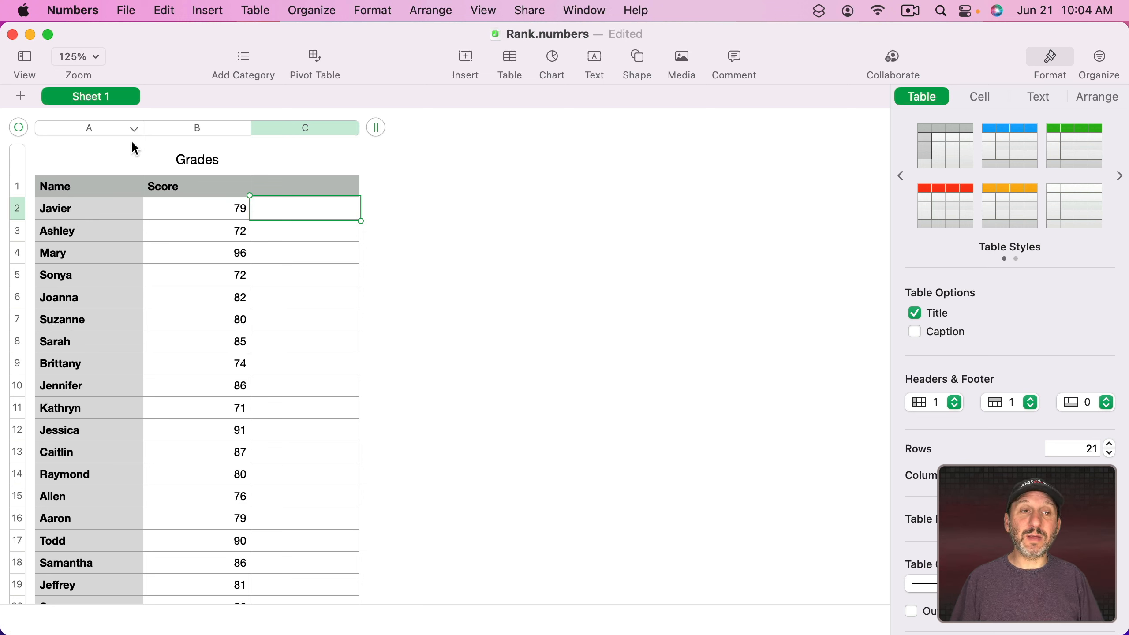
# Step: Sort the Grades table by Score in descending order and check the names in the first three rows
pyautogui.click(242, 128)
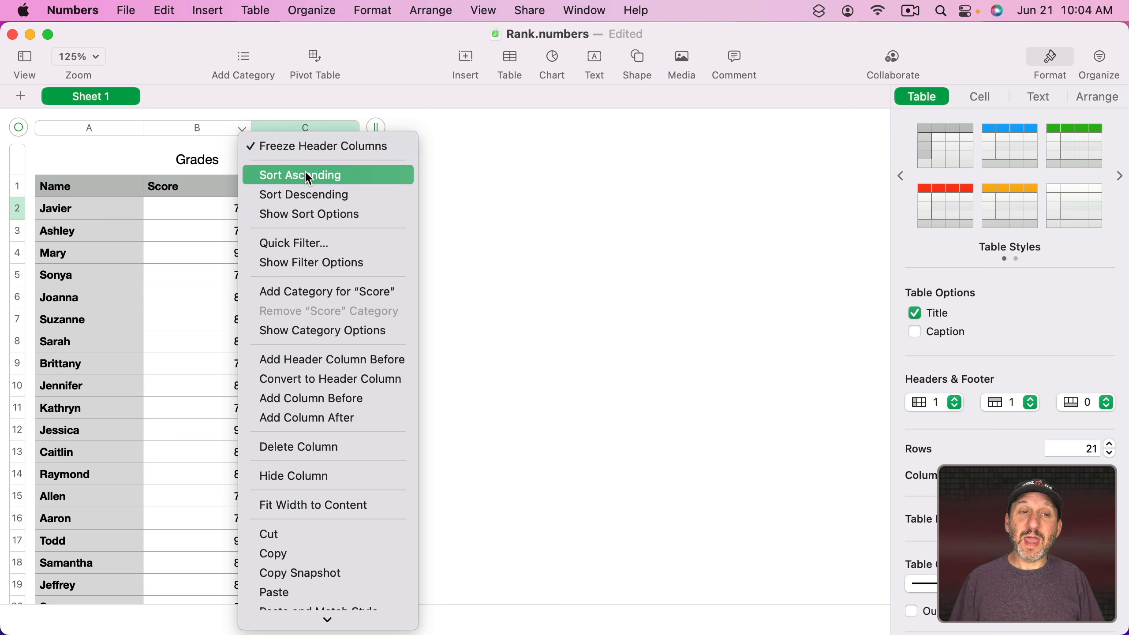
pyautogui.click(296, 196)
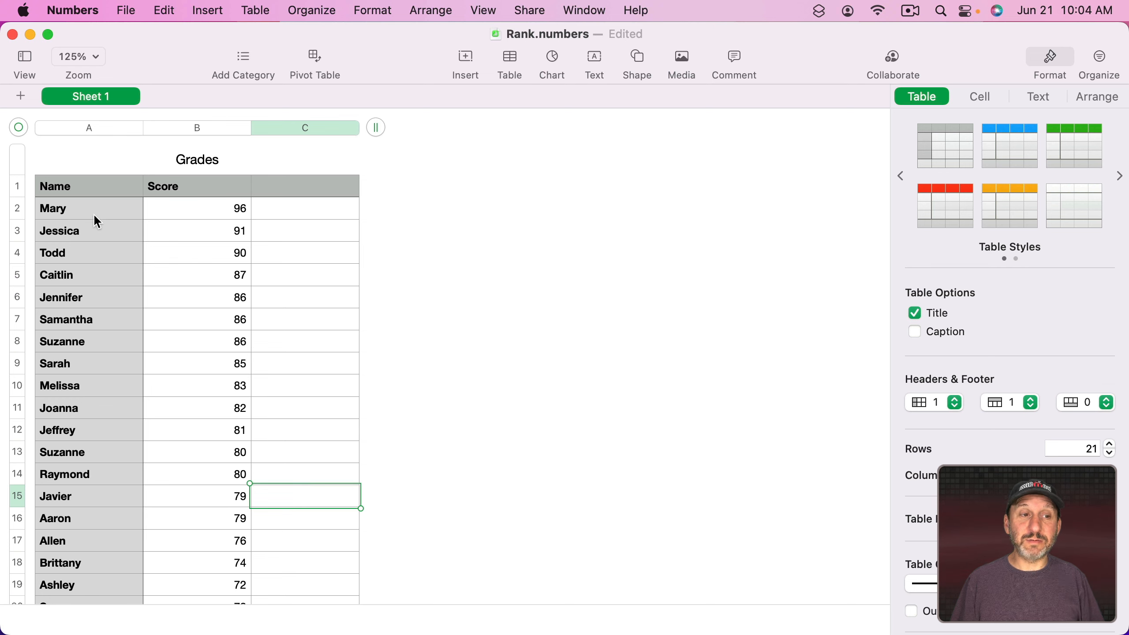
pyautogui.click(72, 209)
pyautogui.click(73, 236)
pyautogui.click(72, 255)
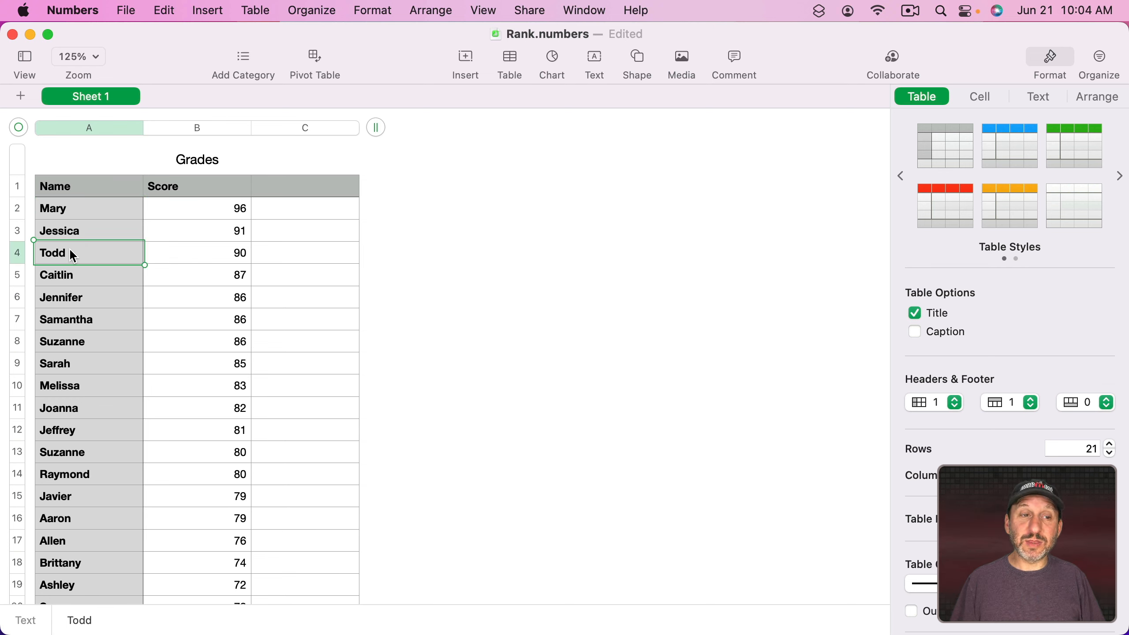
# Step: Enter a ROW formula without a cell argument in cell C2
pyautogui.click(291, 212)
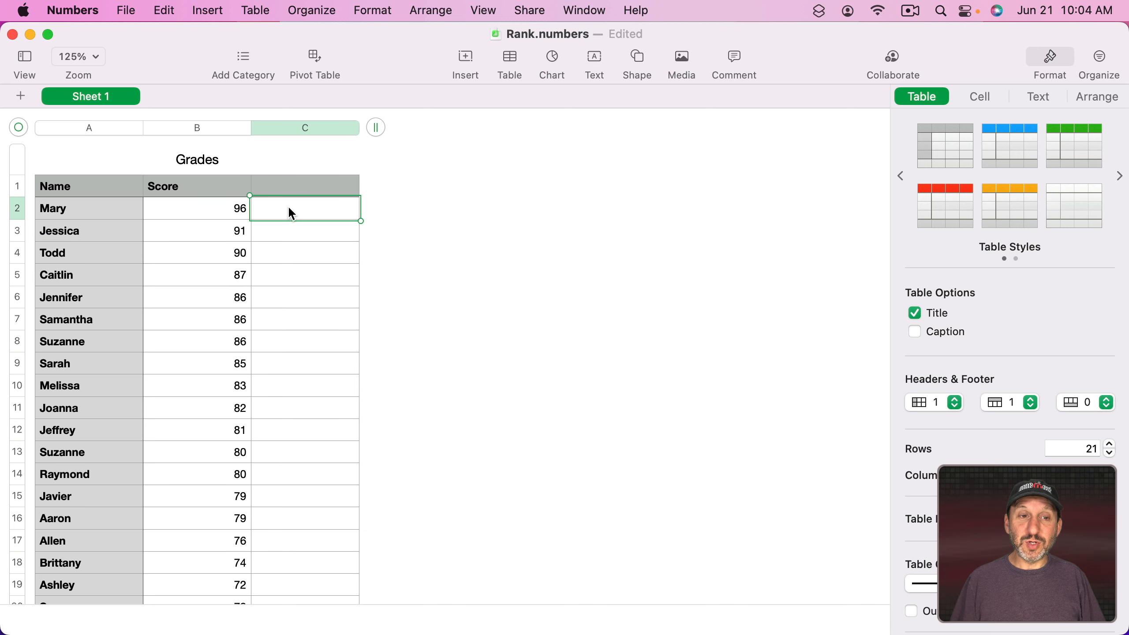
pyautogui.write('=')
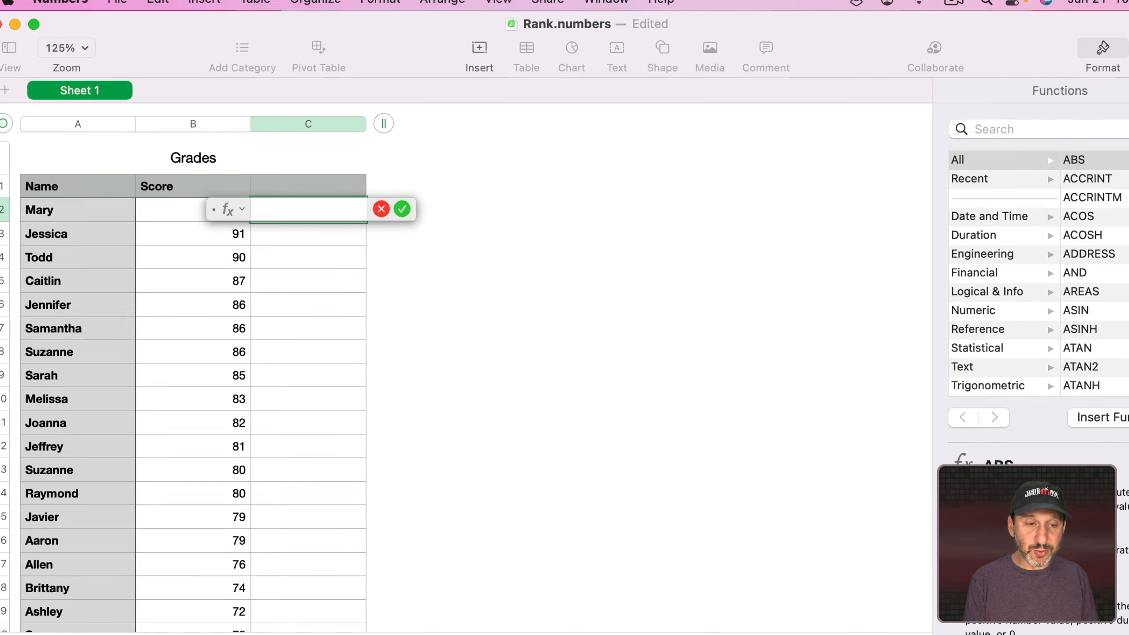
pyautogui.write('ROW')
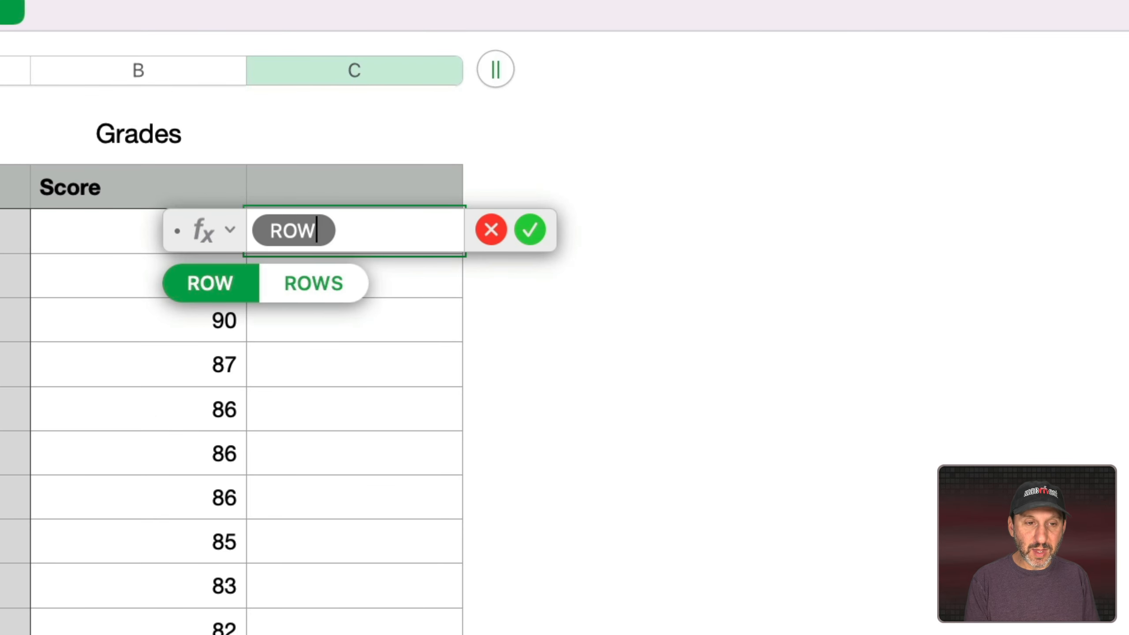
pyautogui.press('Return')
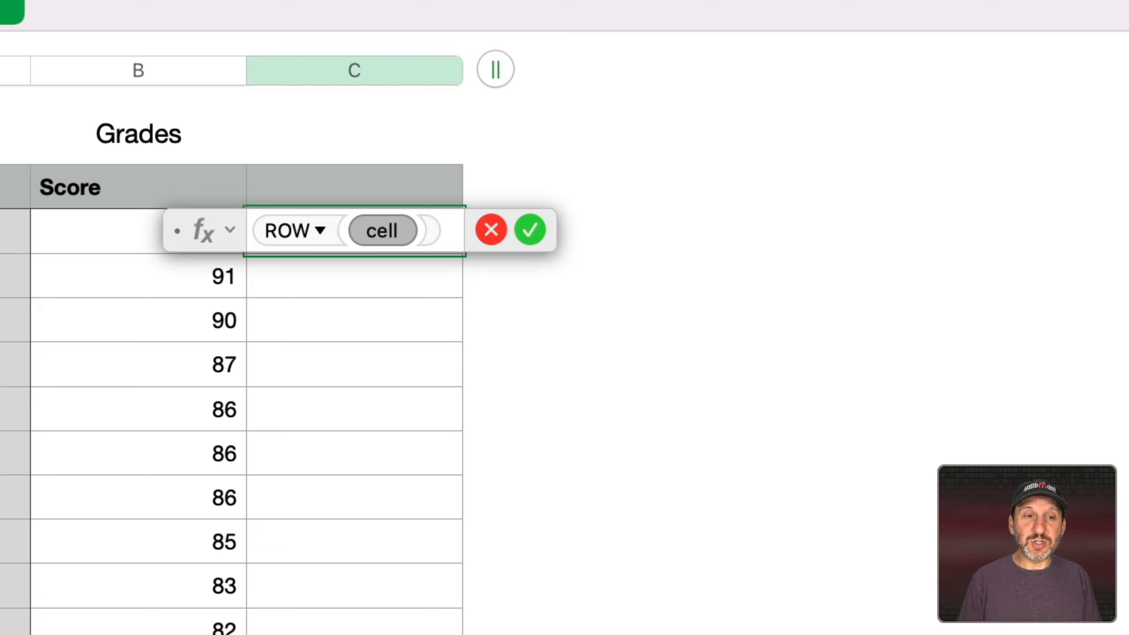
pyautogui.press('Return')
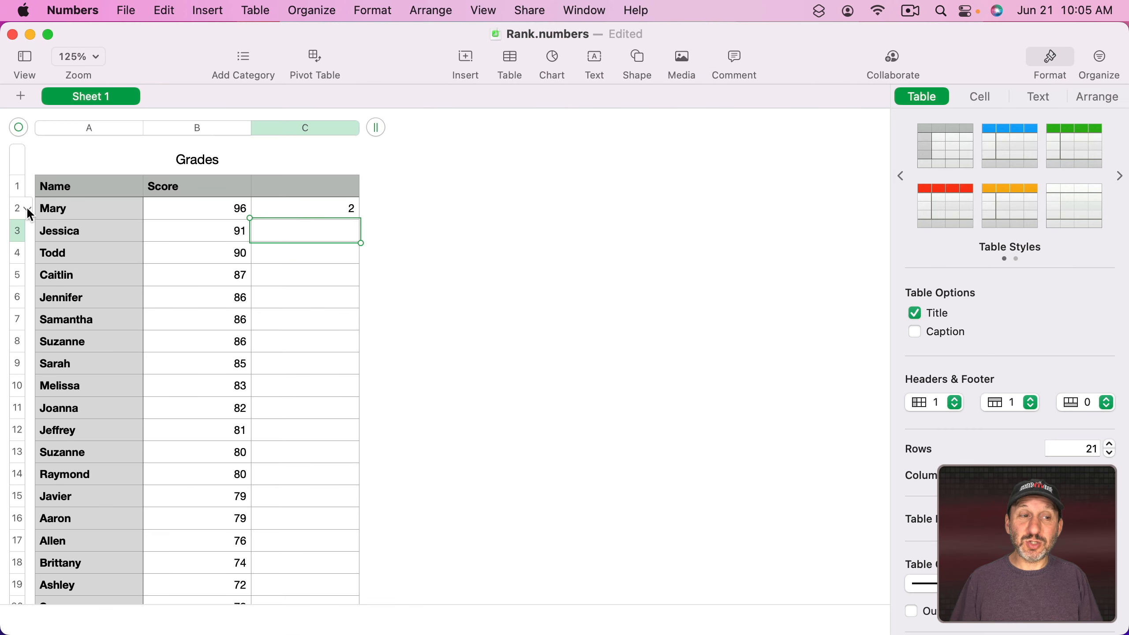
# Step: Extend the ROW formula in C2 with -1 so that it discounts the header row
pyautogui.doubleClick(314, 213)
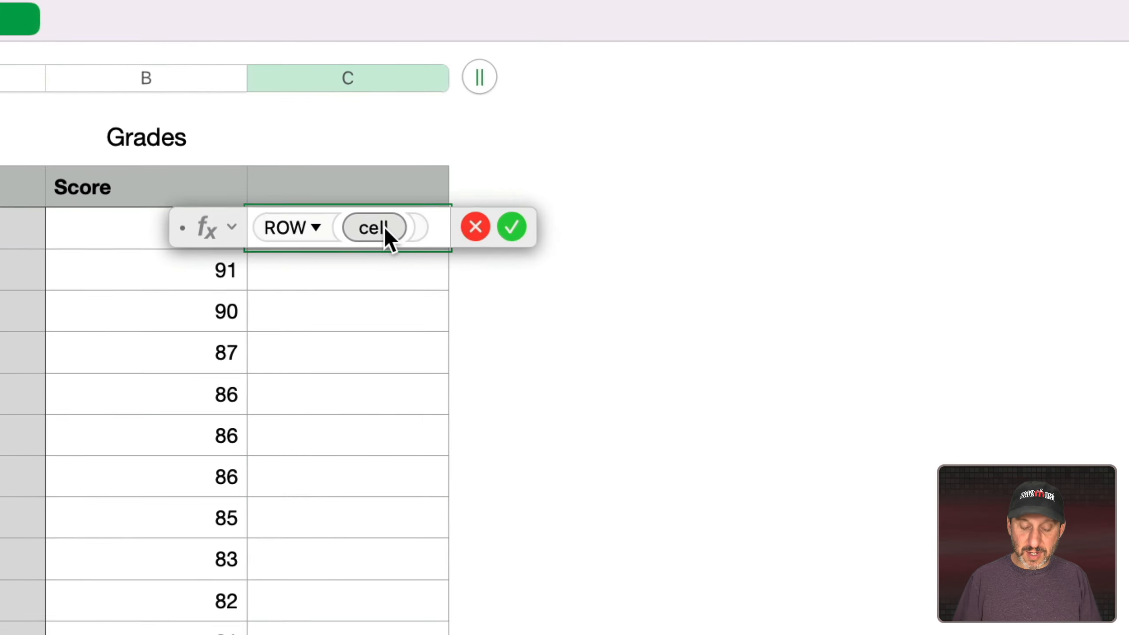
pyautogui.write('-1')
pyautogui.press('Return')
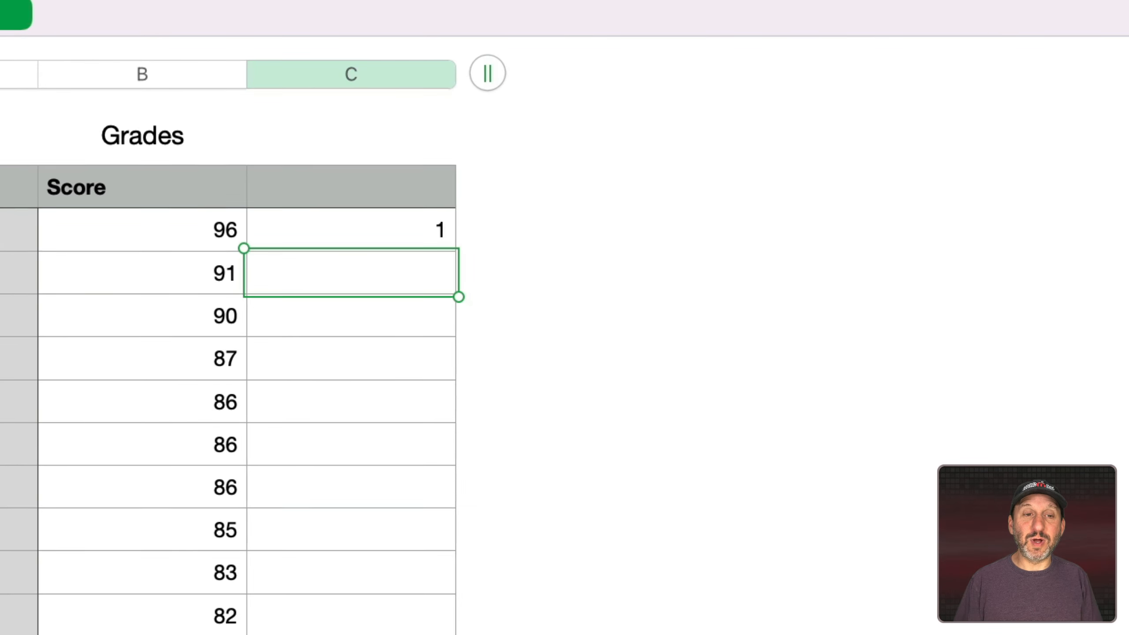
# Step: Fill the ROW-1 formula into all body cells of column C, leaving out the header cell
pyautogui.click(305, 127)
pyautogui.keyDown('super'); pyautogui.click(305, 186); pyautogui.keyUp('super')
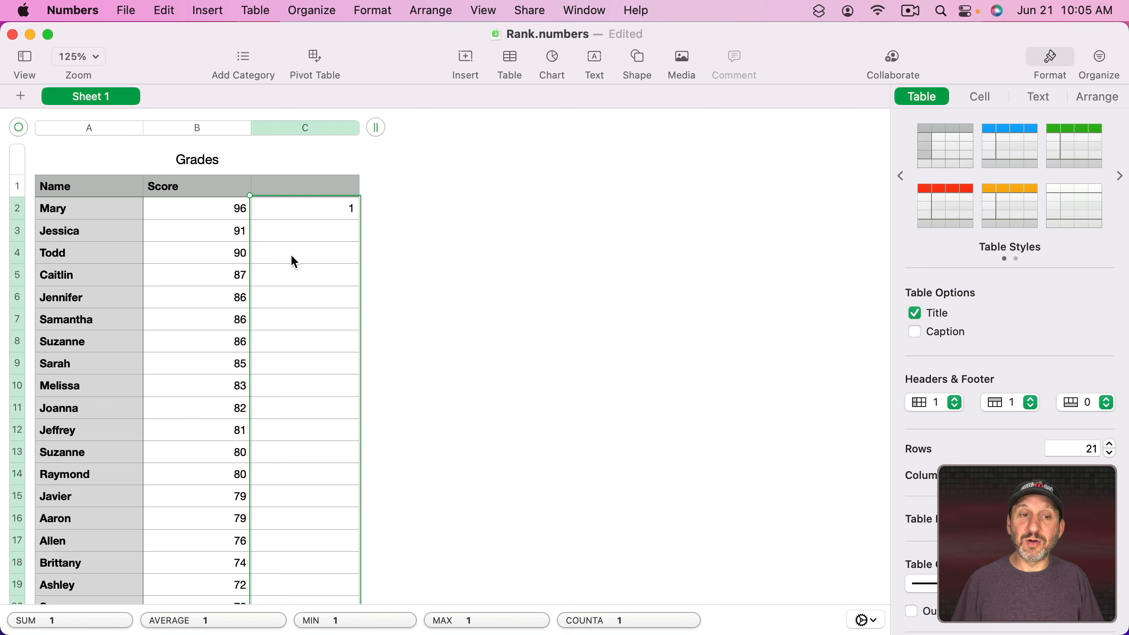
pyautogui.press('super+v')
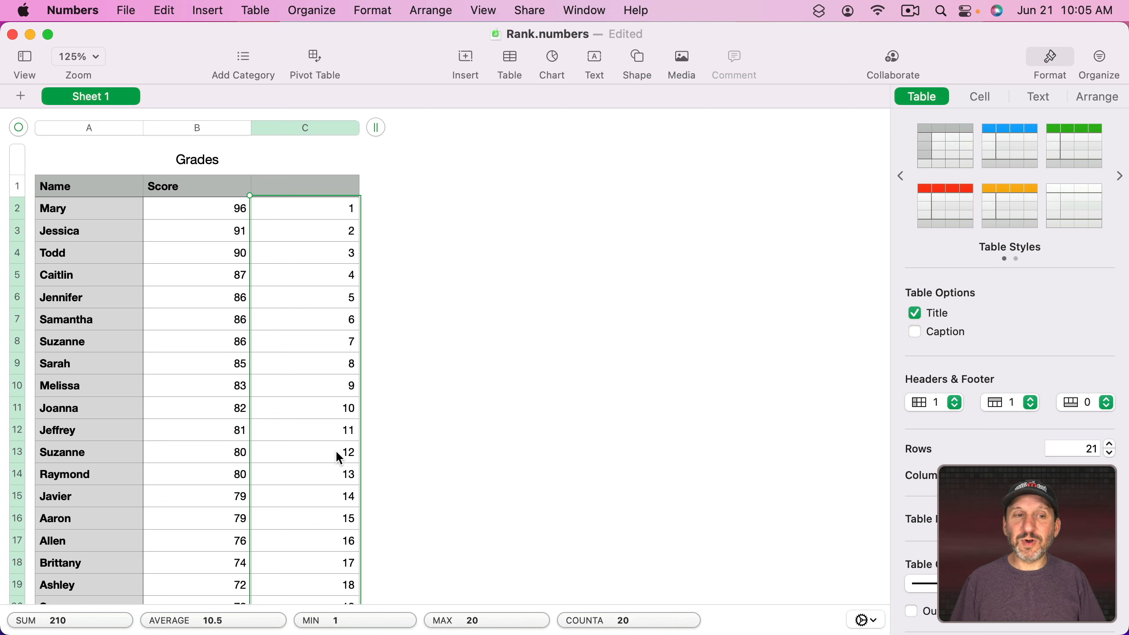
# Step: Compare the scores in B6 to B8 with the position numbers beside them in column C
pyautogui.click(209, 295)
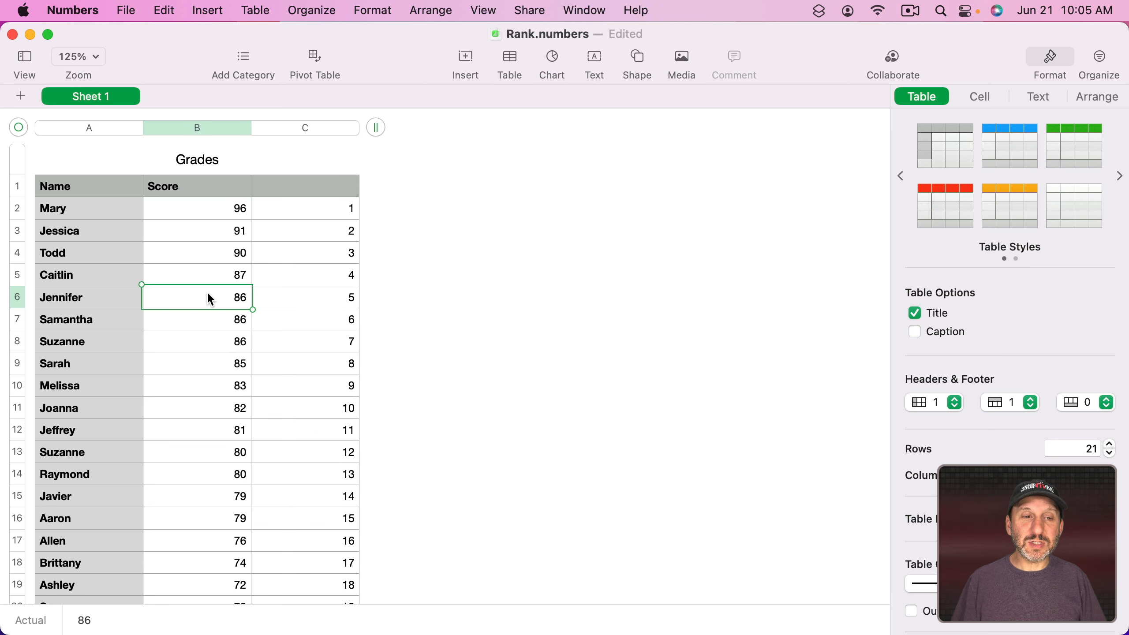
pyautogui.click(220, 321)
pyautogui.click(222, 350)
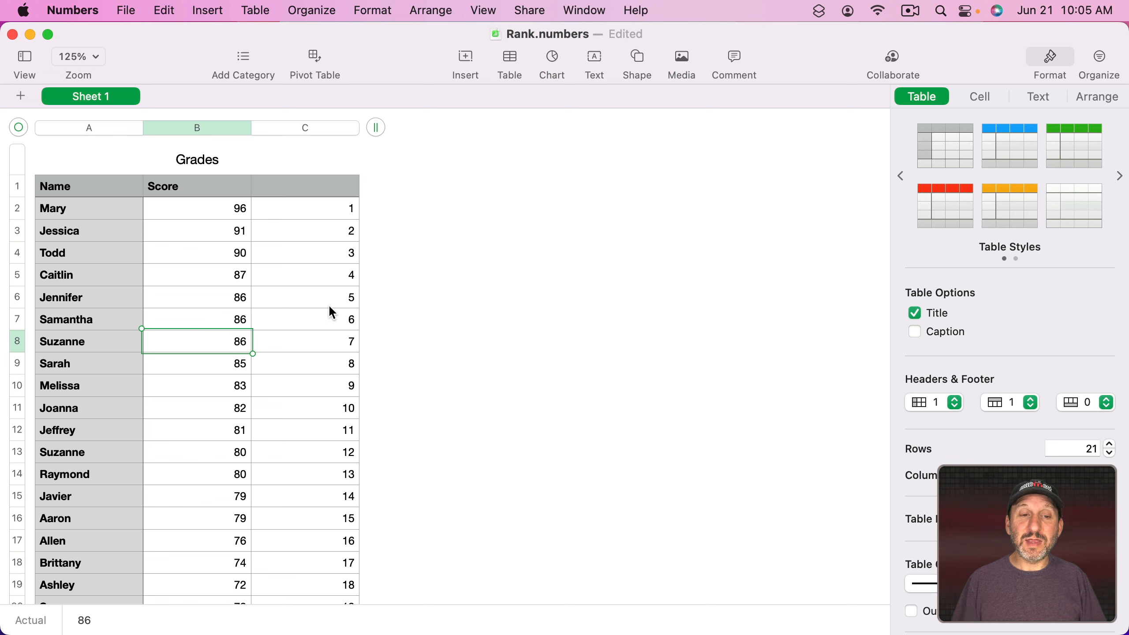
pyautogui.click(339, 296)
pyautogui.click(340, 324)
pyautogui.click(343, 341)
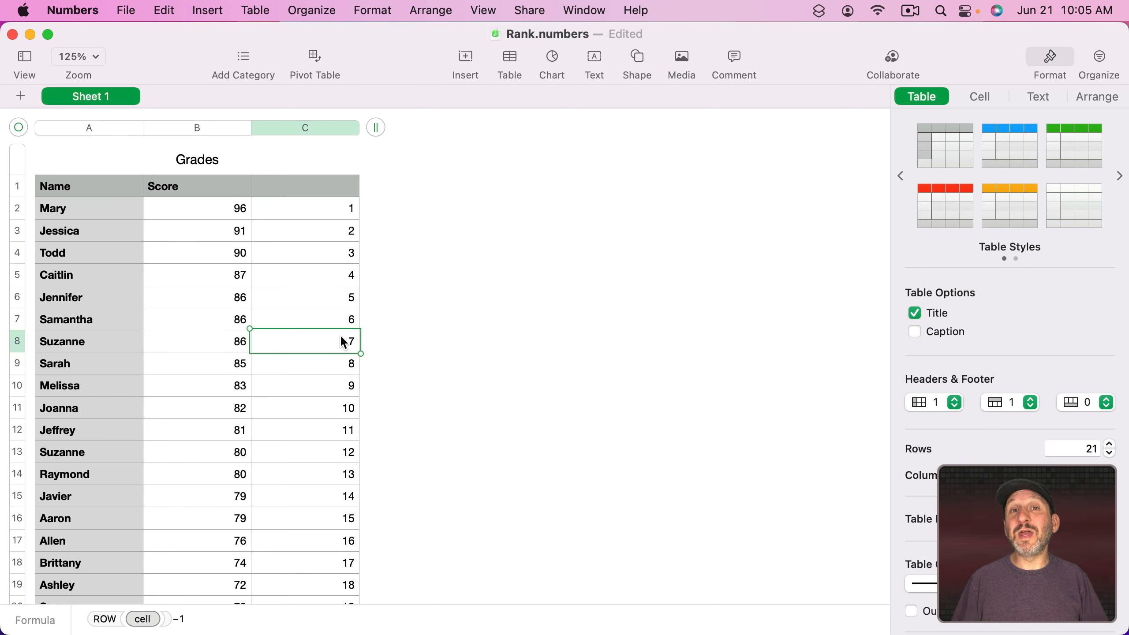
pyautogui.click(337, 303)
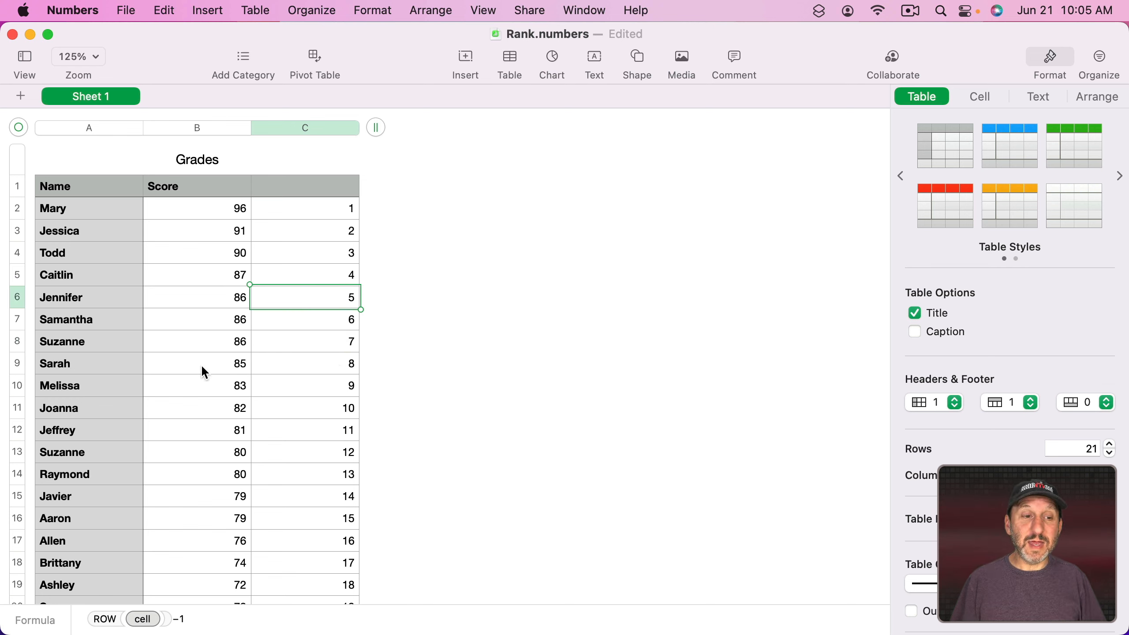
pyautogui.click(332, 365)
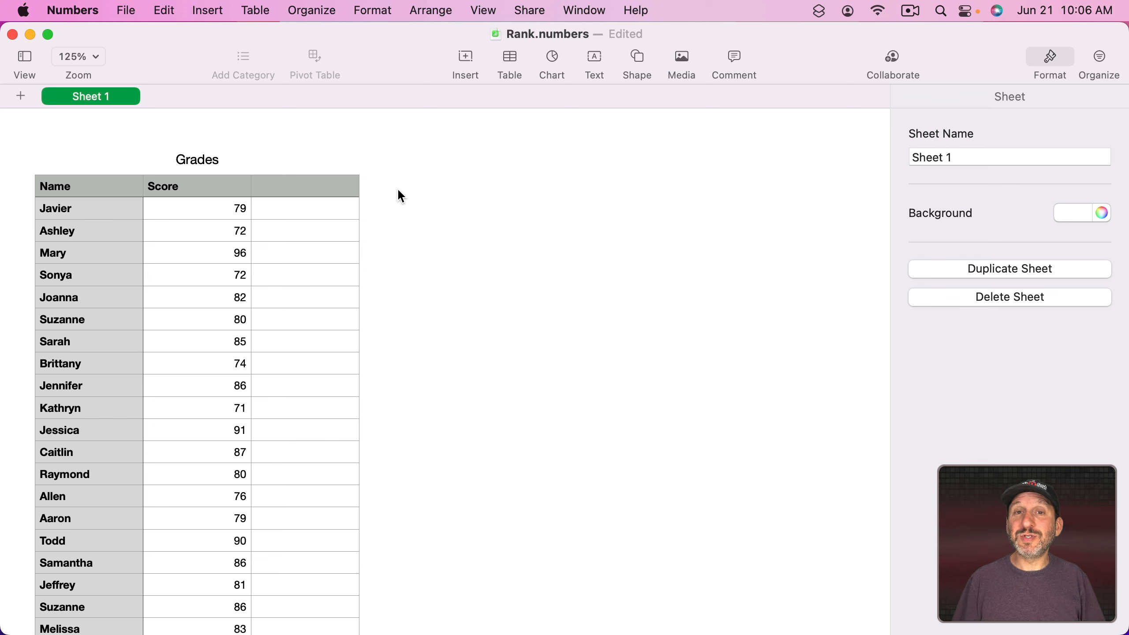
# Step: Start a COUNTIF formula in cell C2 and look up COUNTIF in the function reference
pyautogui.click(316, 213)
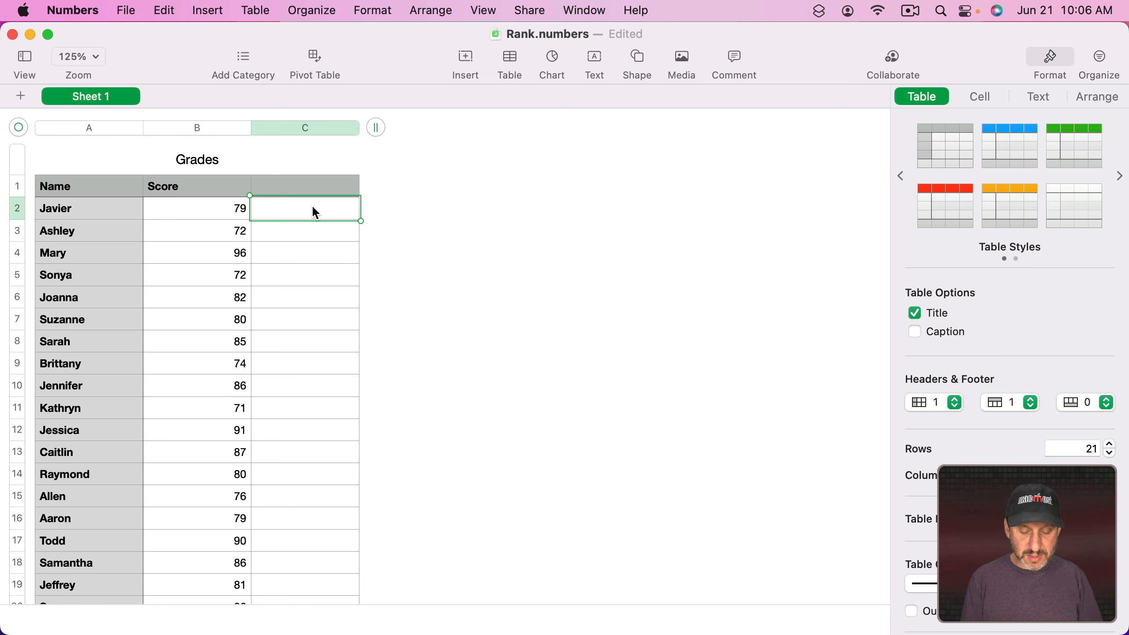
pyautogui.write('=countif')
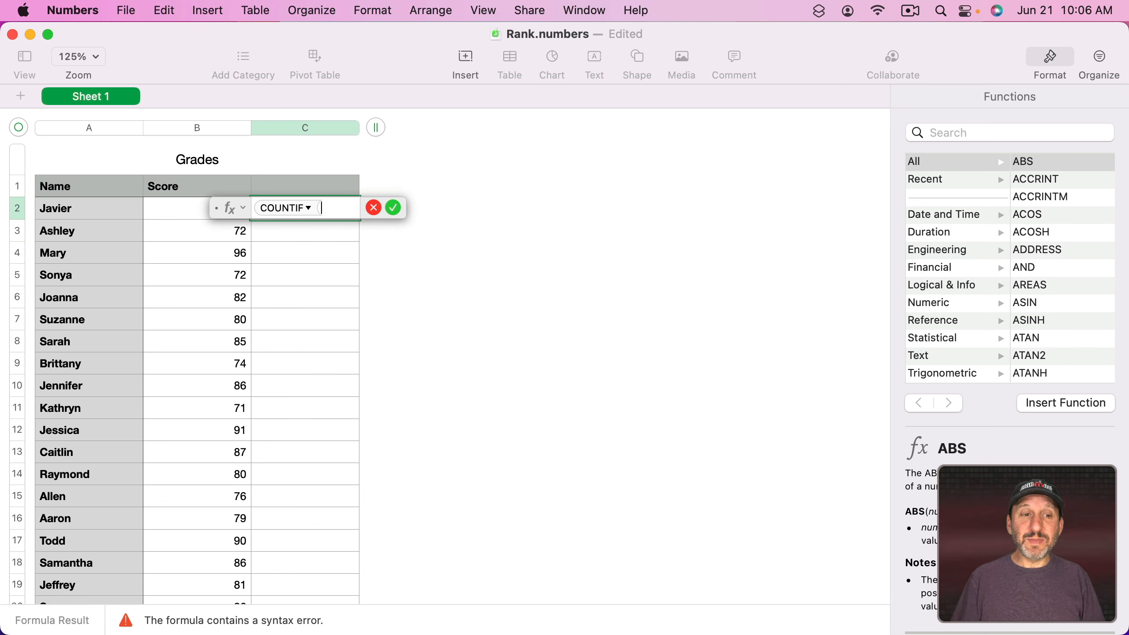
pyautogui.click(998, 134)
pyautogui.write('countif')
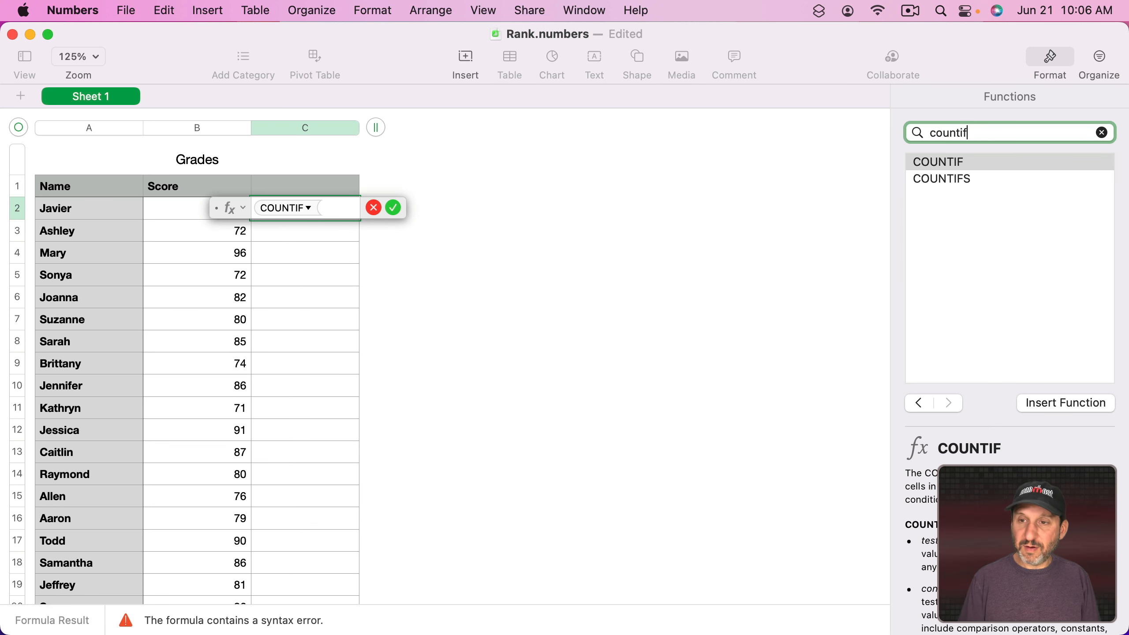
pyautogui.scroll(-3, 1006, 507)
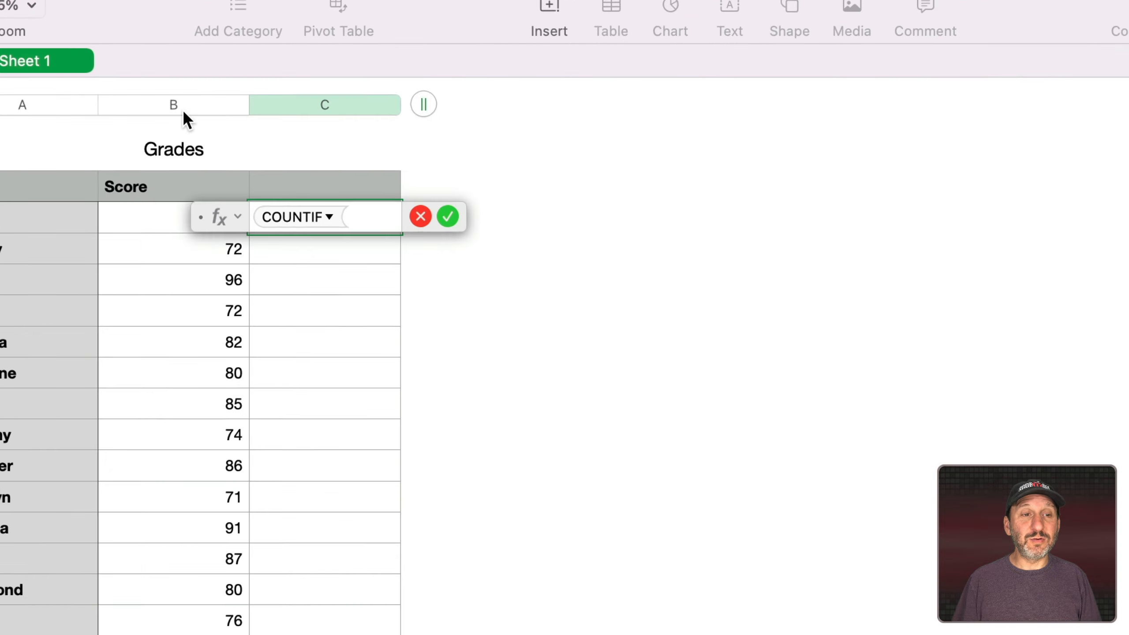
# Step: Complete the COUNTIF formula in C2 with the Score column as test range and ">"&B2 as condition
pyautogui.click(182, 108)
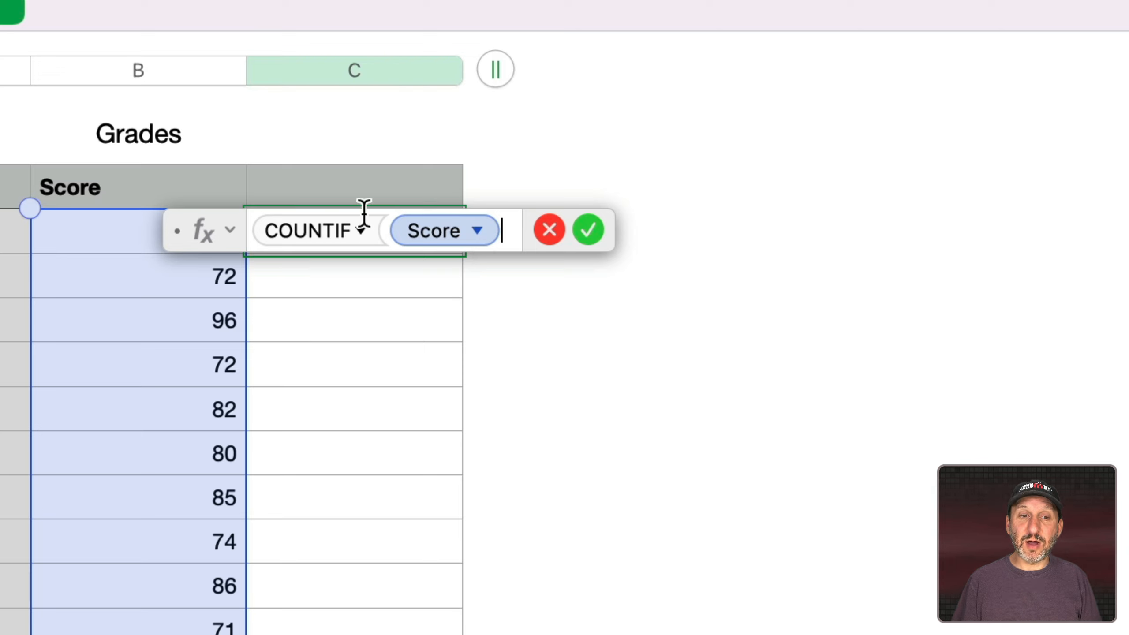
pyautogui.write(',')
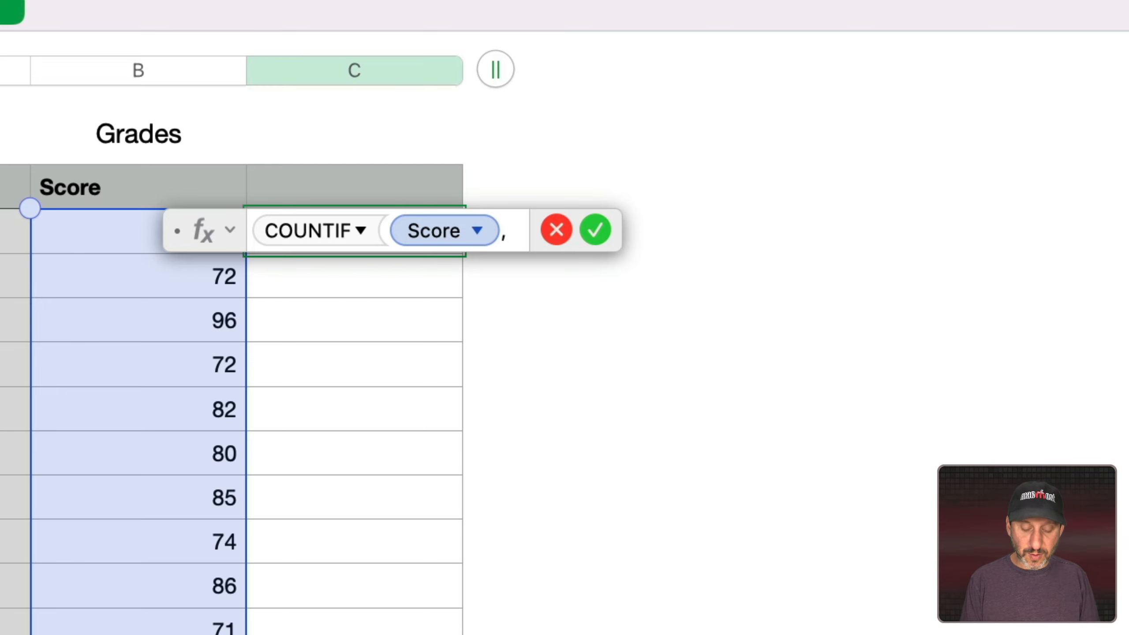
pyautogui.write('">"')
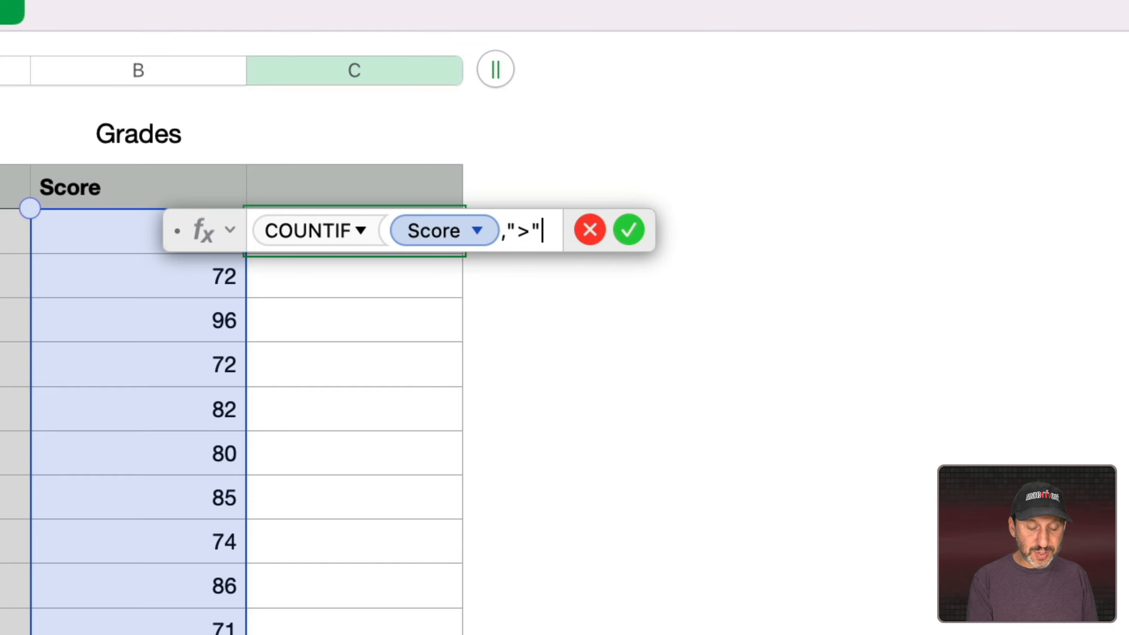
pyautogui.write('&')
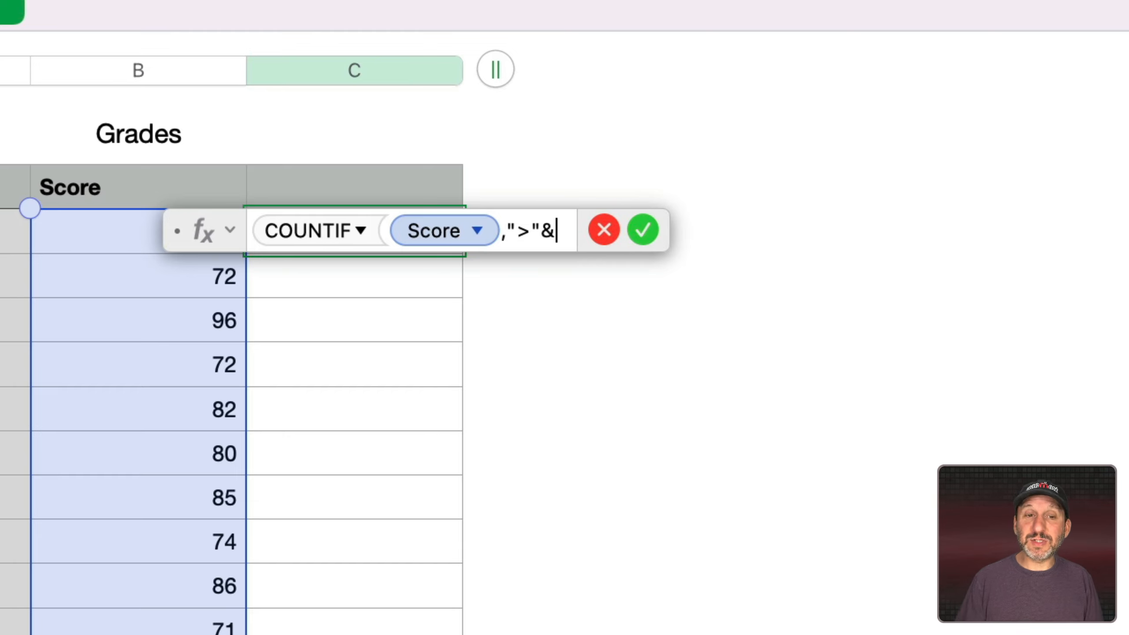
pyautogui.click(117, 234)
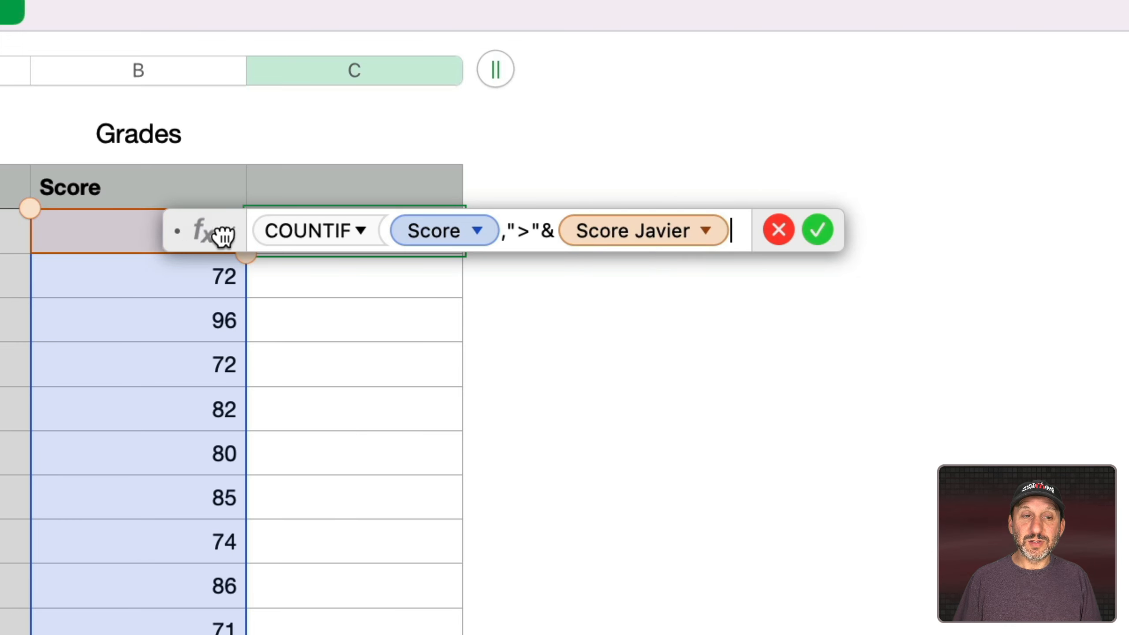
pyautogui.moveTo(223, 235); pyautogui.dragTo(560, 233)
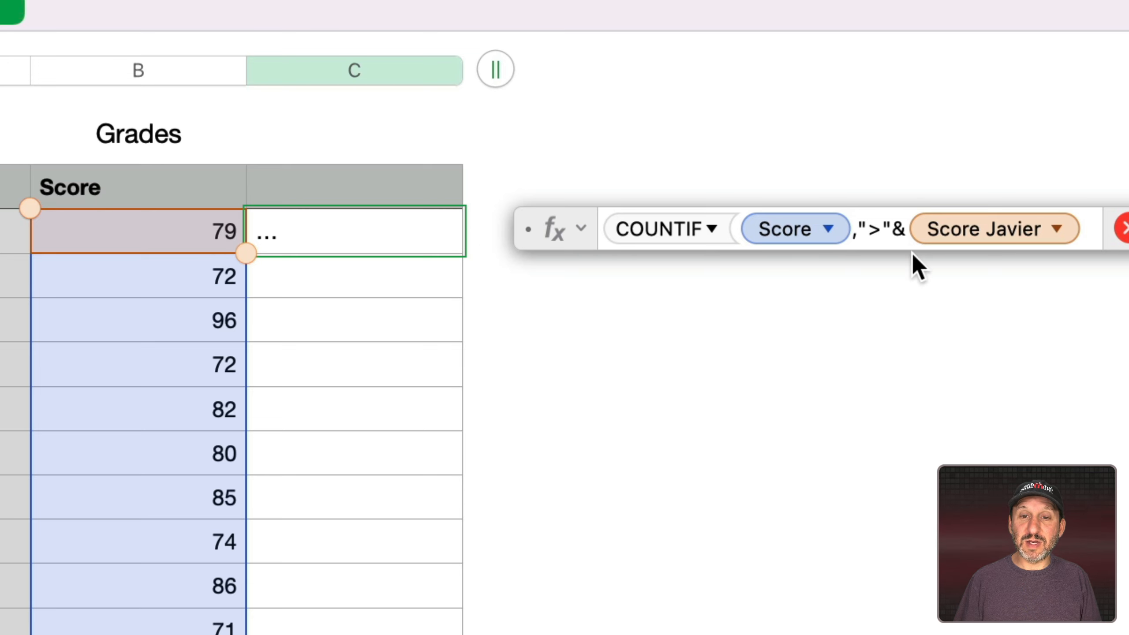
pyautogui.write(')')
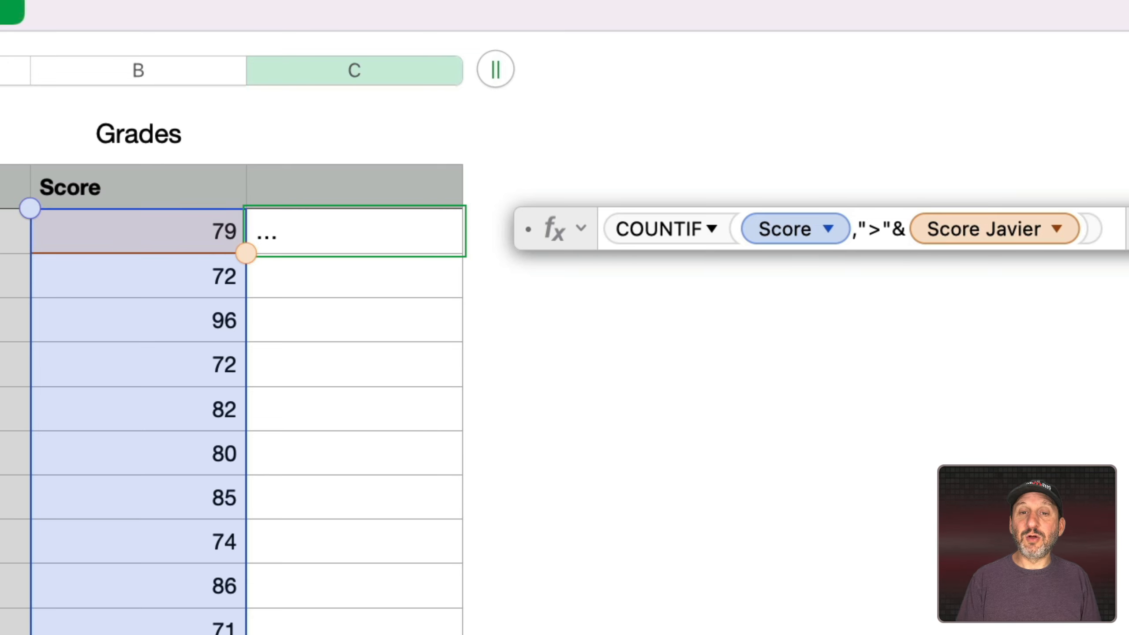
pyautogui.press('Return')
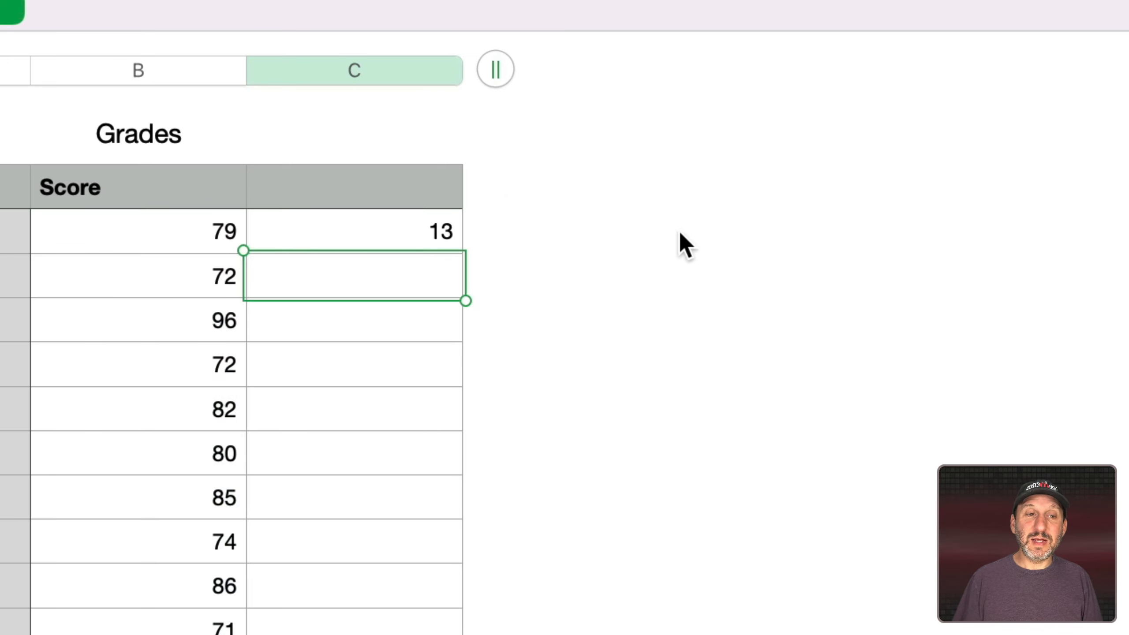
# Step: Copy the COUNTIF formula from C2 into all body cells of column C
pyautogui.click(392, 231)
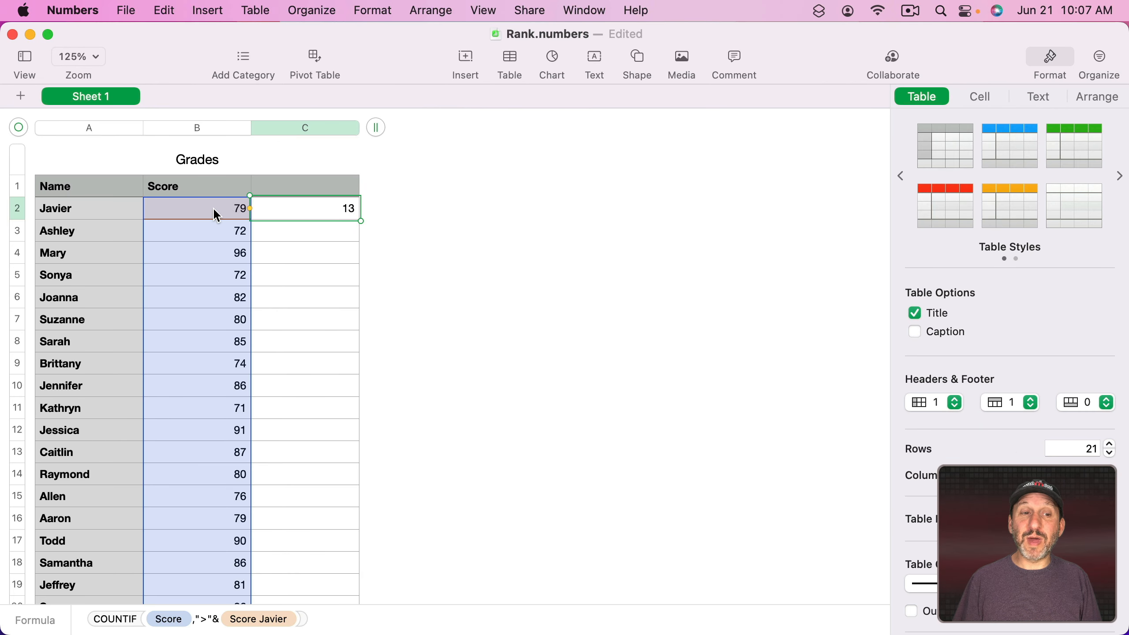
pyautogui.click(317, 131)
pyautogui.press('super+v')
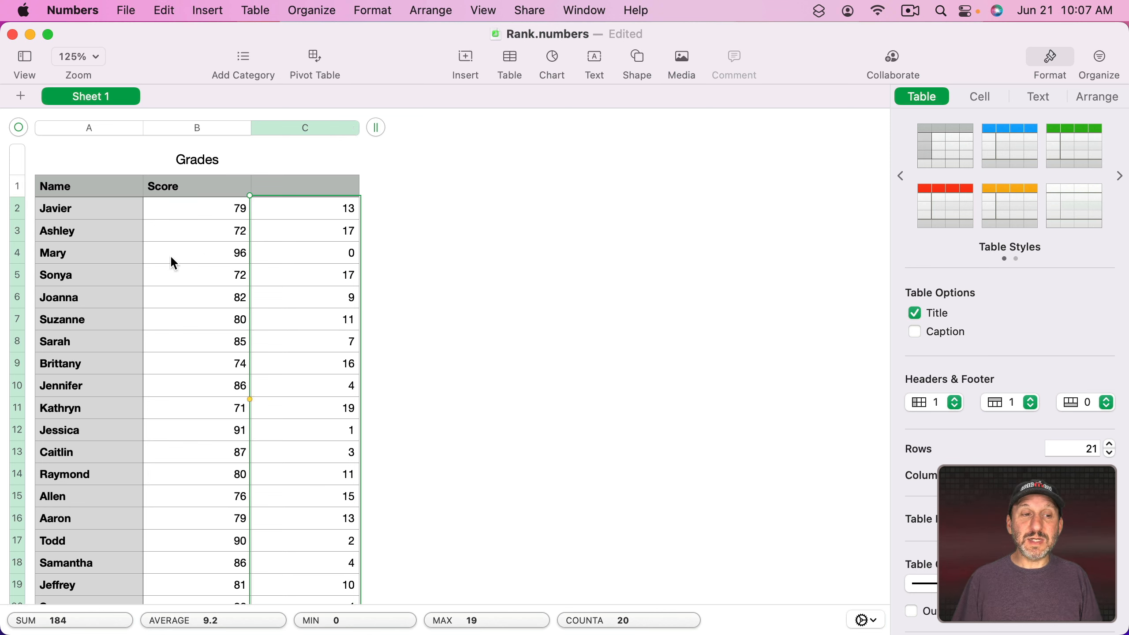
# Step: Check the rank in C4 and add +1 to the end of the COUNTIF formula in C2
pyautogui.click(318, 260)
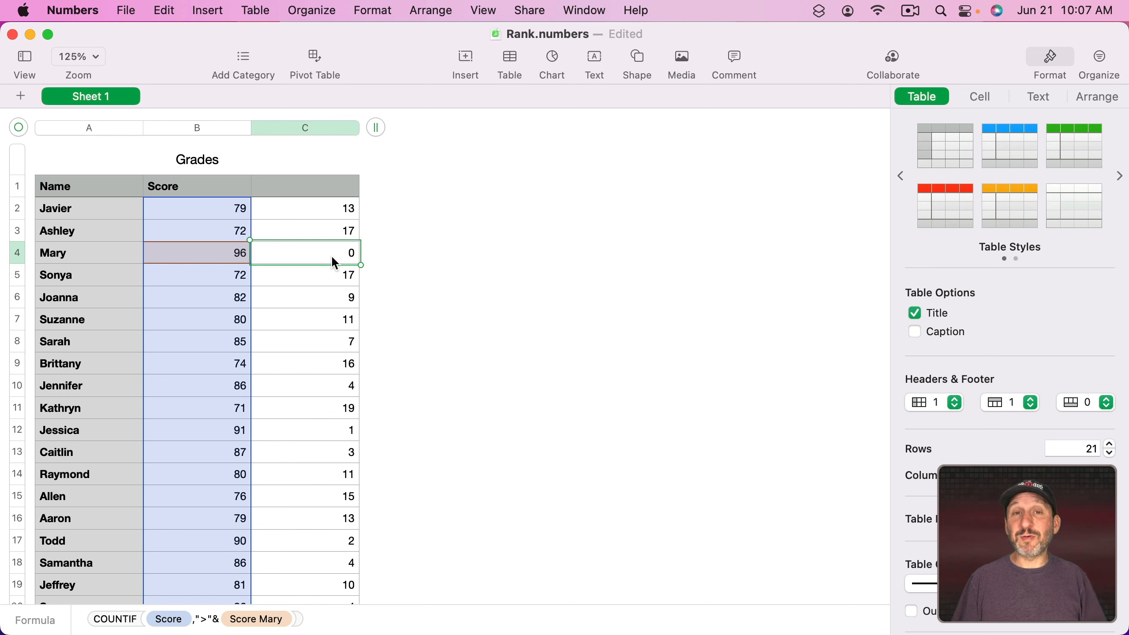
pyautogui.click(331, 208)
pyautogui.doubleClick(331, 209)
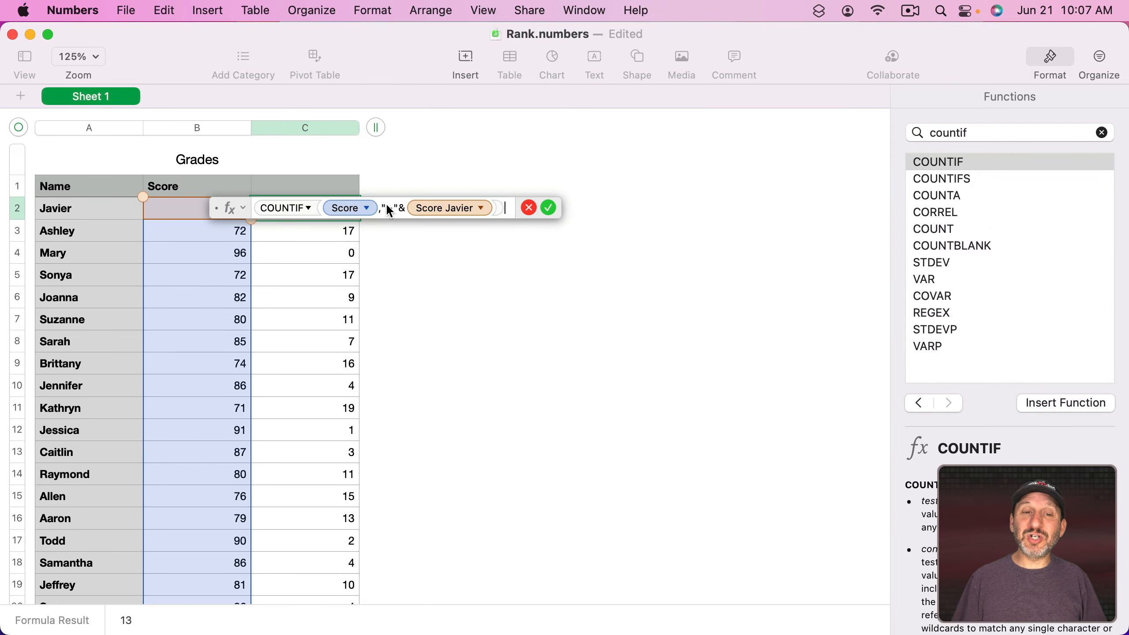
pyautogui.write('+1')
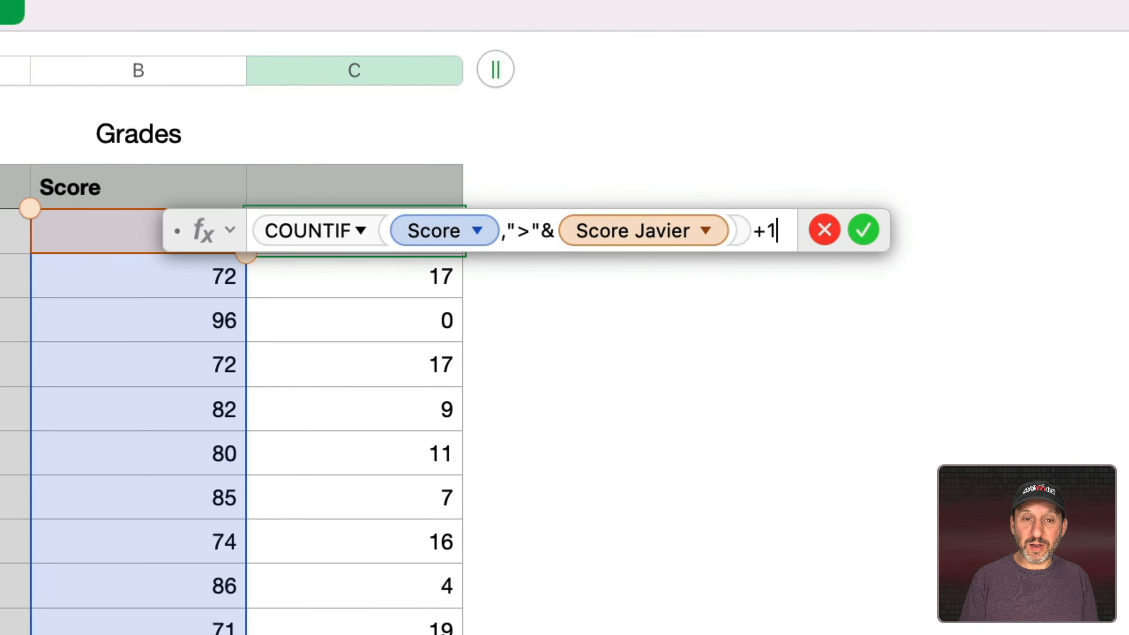
pyautogui.press('Return')
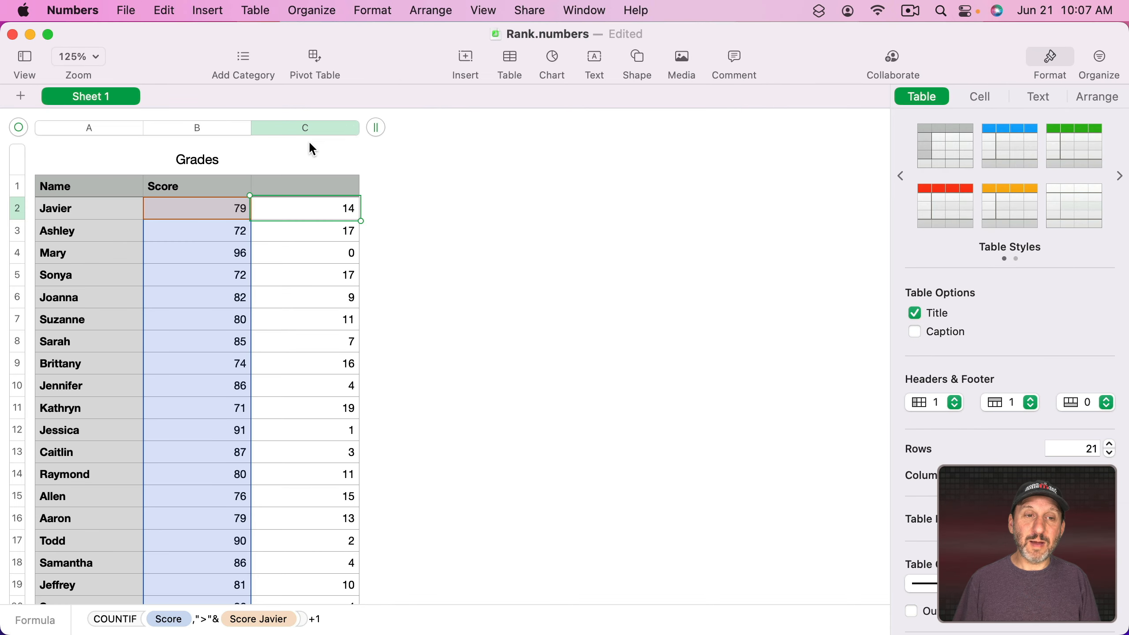
# Step: Copy the COUNTIF+1 formula from C2 into all body cells of column C and sort the table ascending by column C
pyautogui.click(354, 70)
pyautogui.press('super+v')
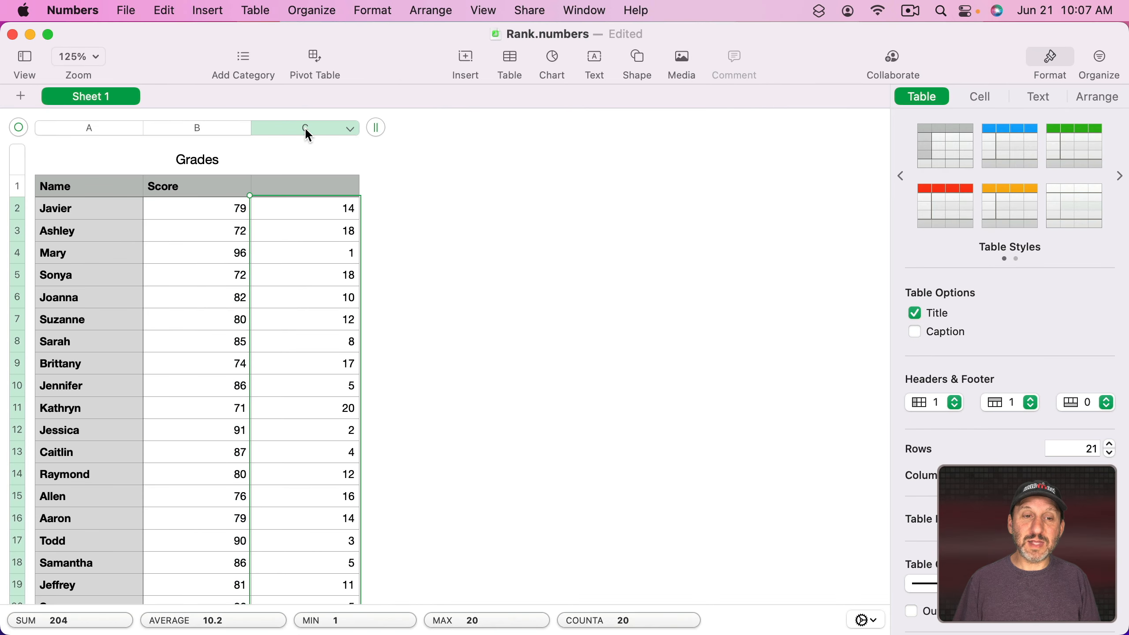
pyautogui.click(306, 251)
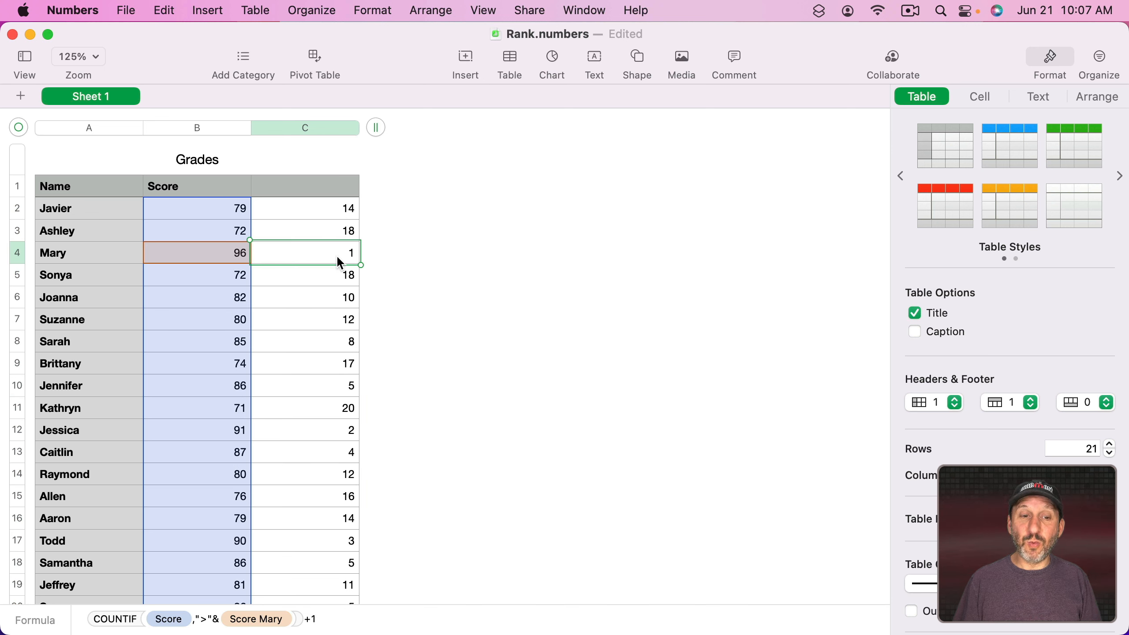
pyautogui.click(312, 431)
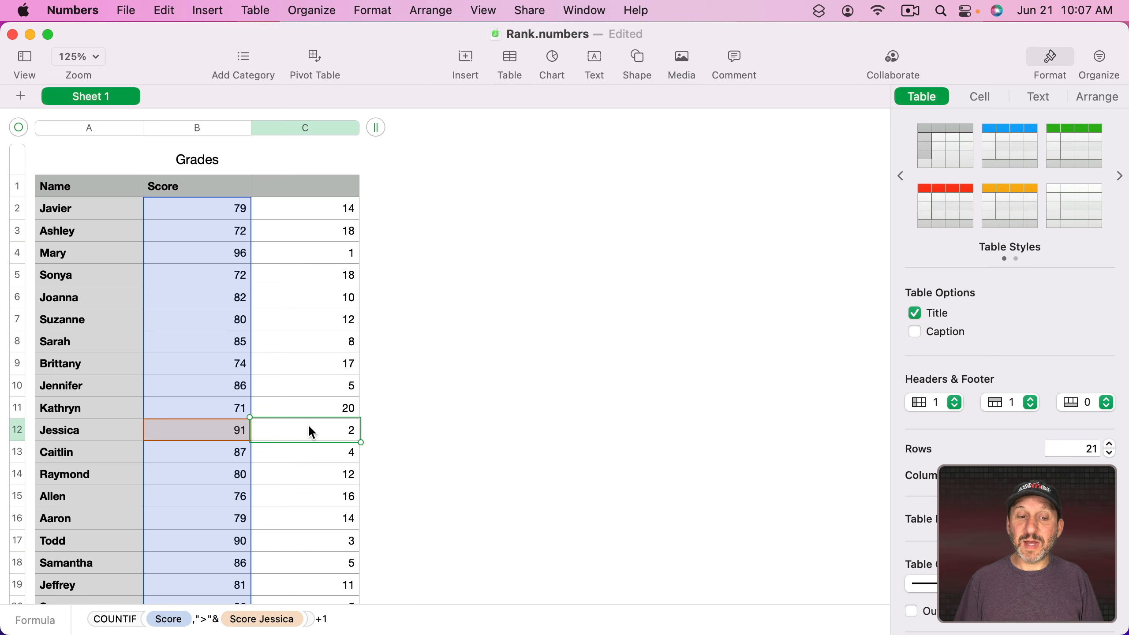
pyautogui.click(350, 127)
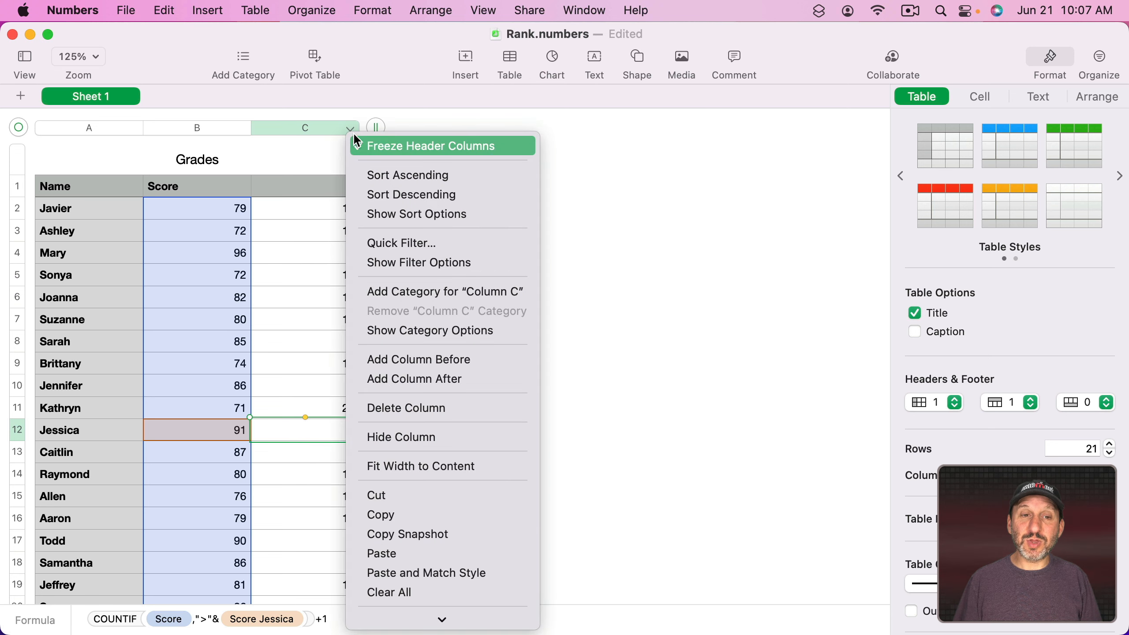
pyautogui.click(369, 175)
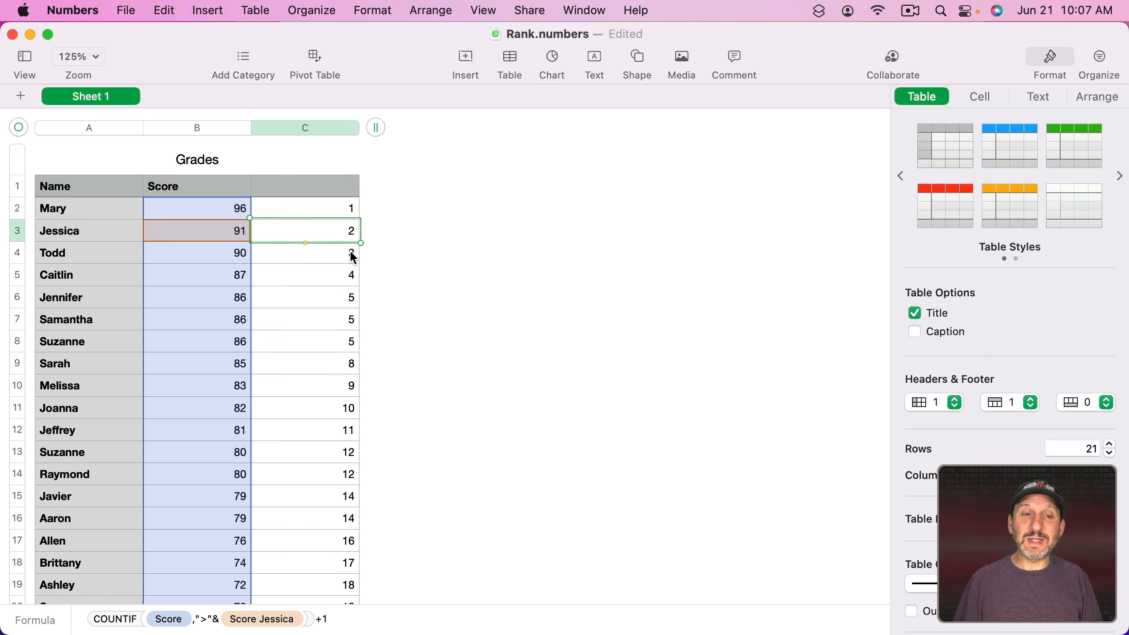
# Step: Examine the ranks of the tied scores in C6 to C8 and the rank that follows them in C9
pyautogui.click(321, 295)
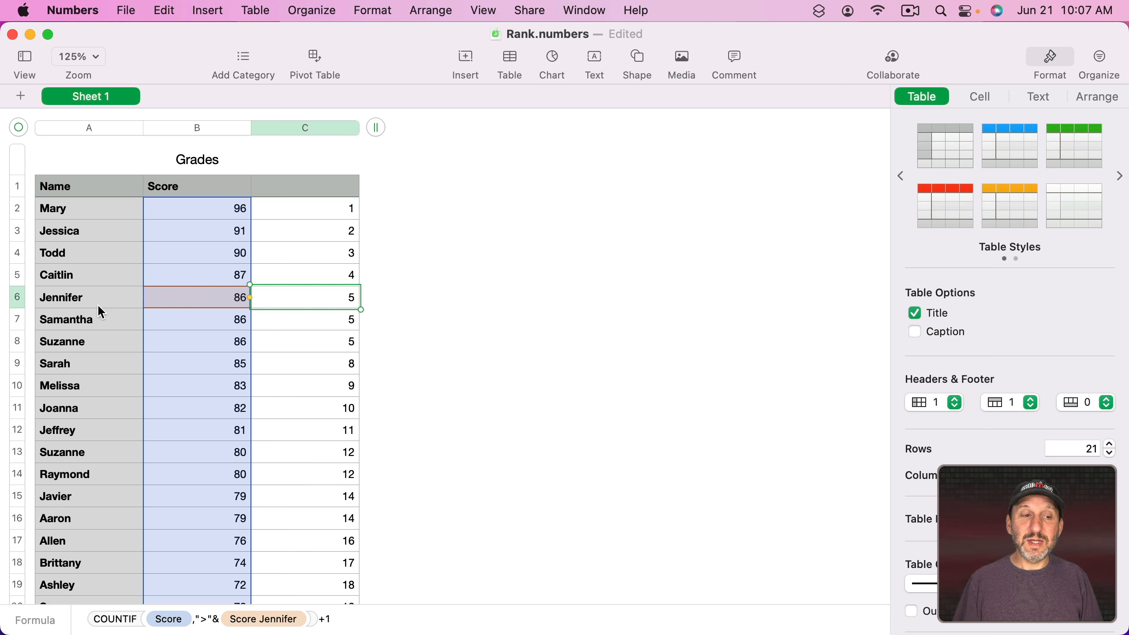
pyautogui.click(96, 321)
pyautogui.click(95, 338)
pyautogui.click(338, 316)
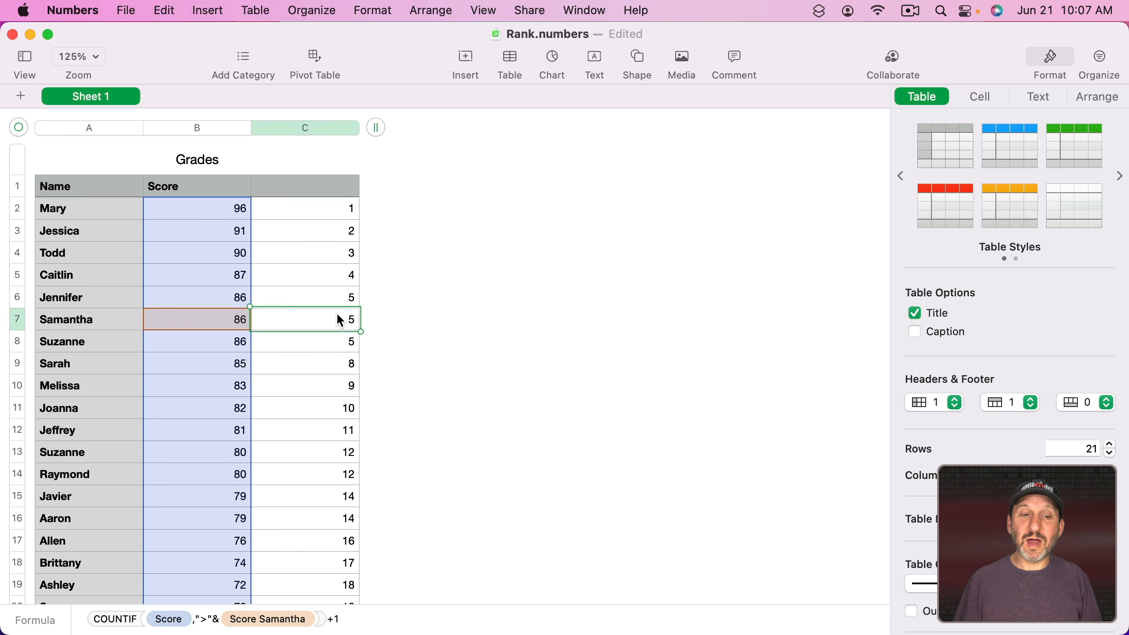
pyautogui.click(333, 342)
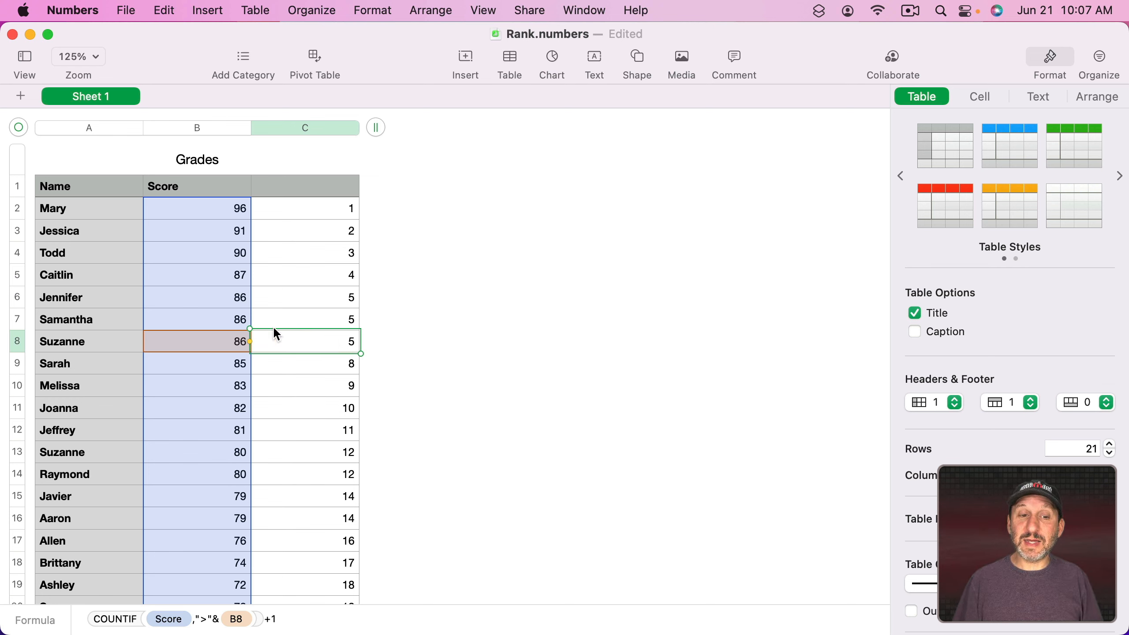
pyautogui.click(327, 292)
pyautogui.click(330, 320)
pyautogui.click(327, 341)
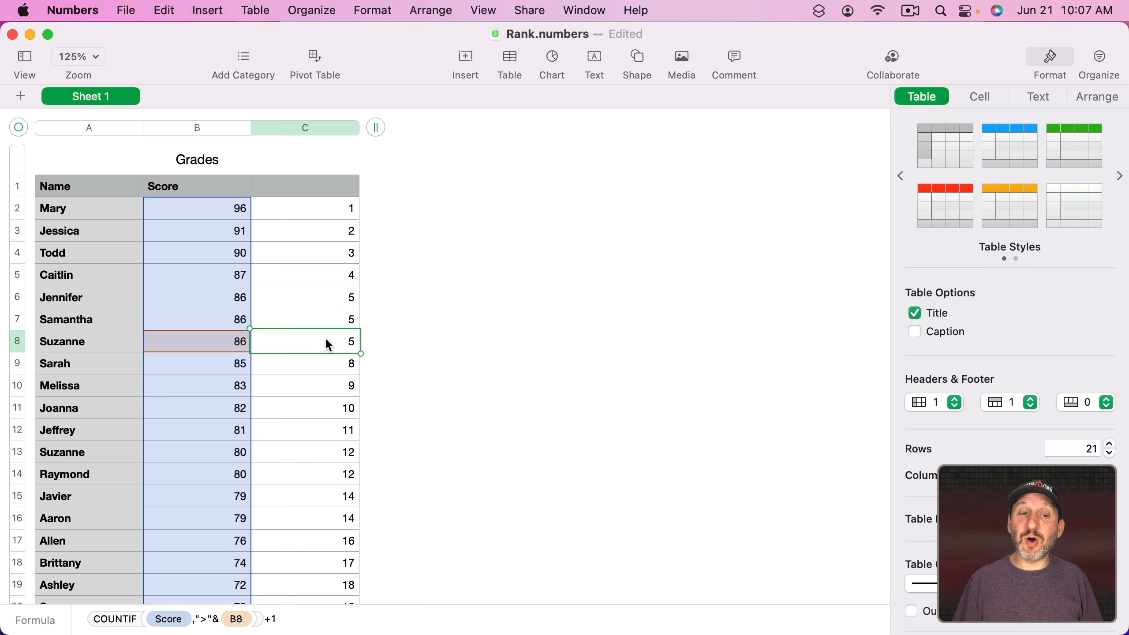
pyautogui.click(310, 366)
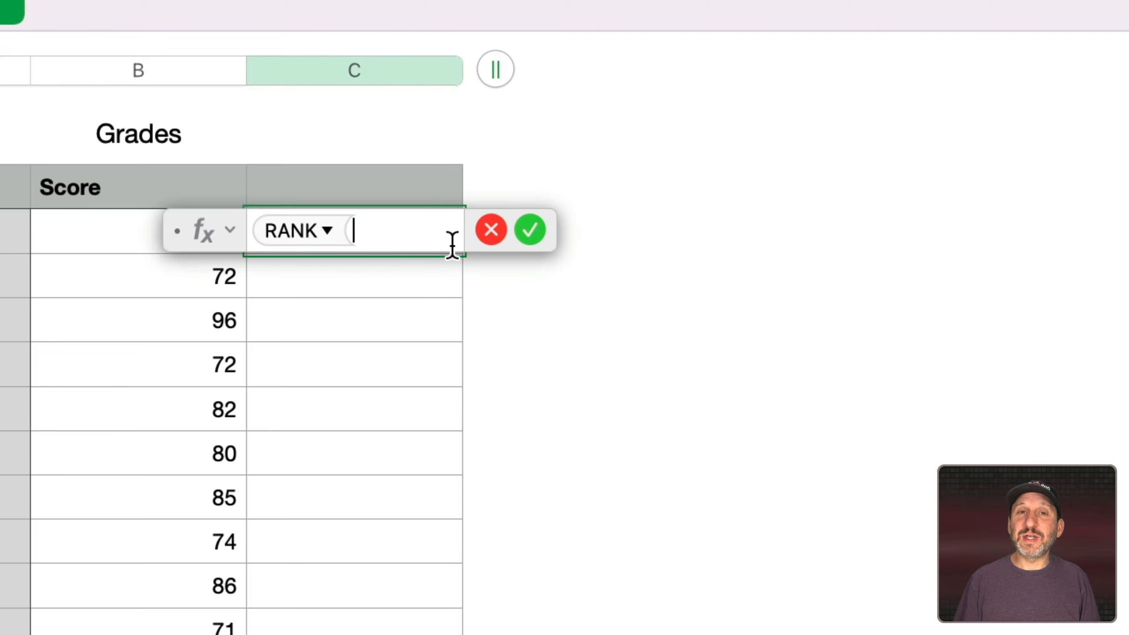
# Step: Complete the RANK formula in C2 with B2 as the value and the Score column as the value set
pyautogui.moveTo(177, 233); pyautogui.dragTo(371, 218)
pyautogui.click(135, 229)
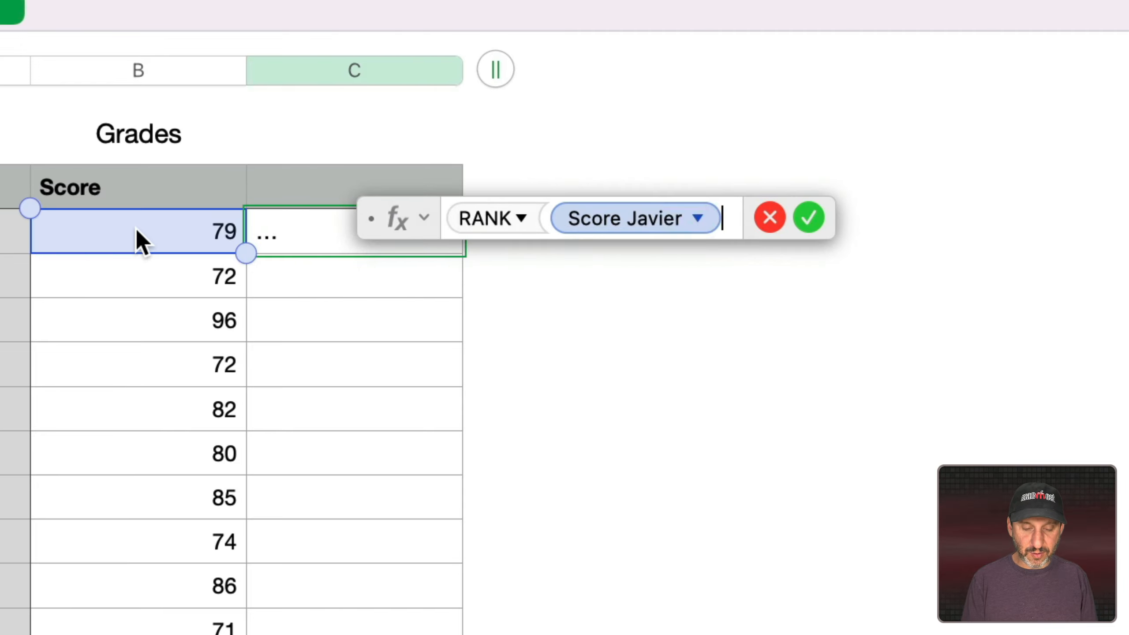
pyautogui.write(',')
pyautogui.click(164, 71)
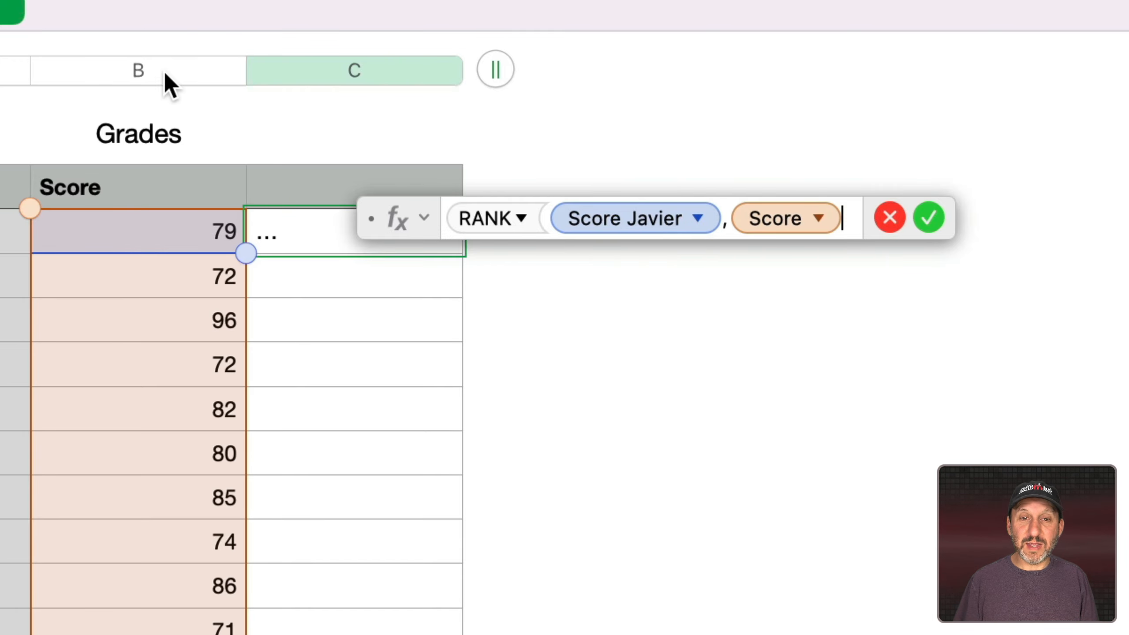
pyautogui.press('Return')
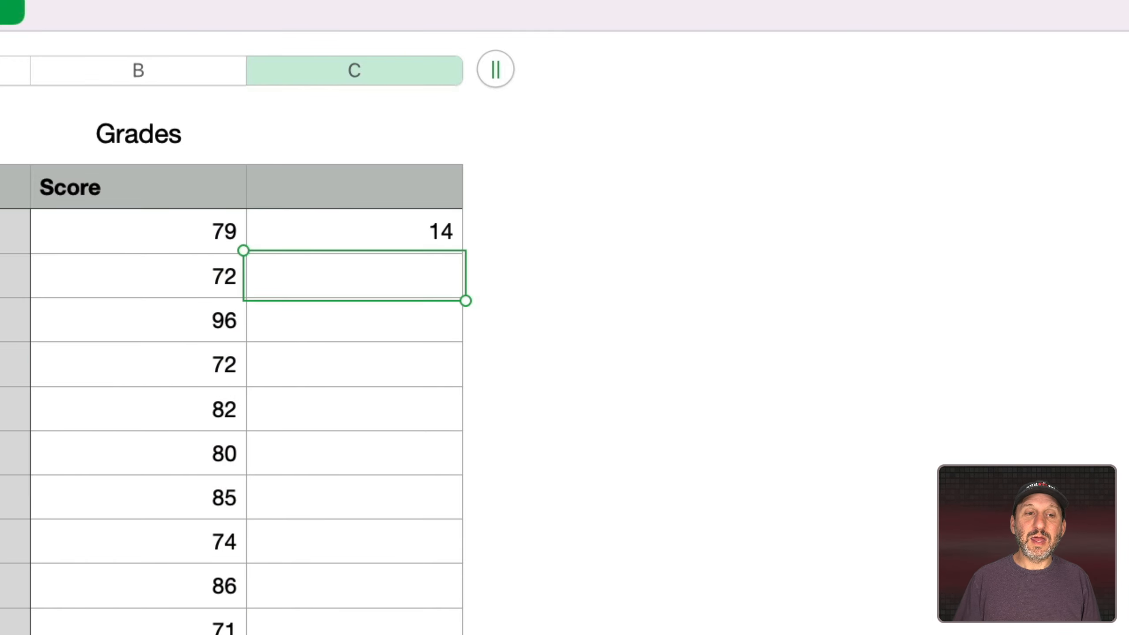
# Step: Copy the RANK formula from C2 into all body cells of column C
pyautogui.click(342, 213)
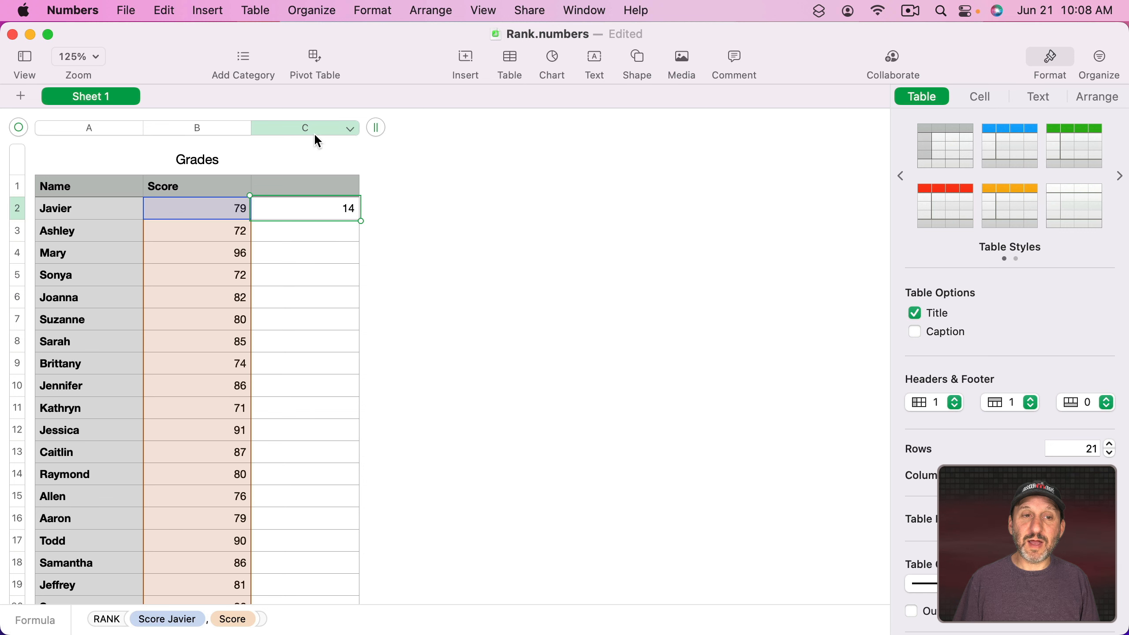
pyautogui.click(314, 127)
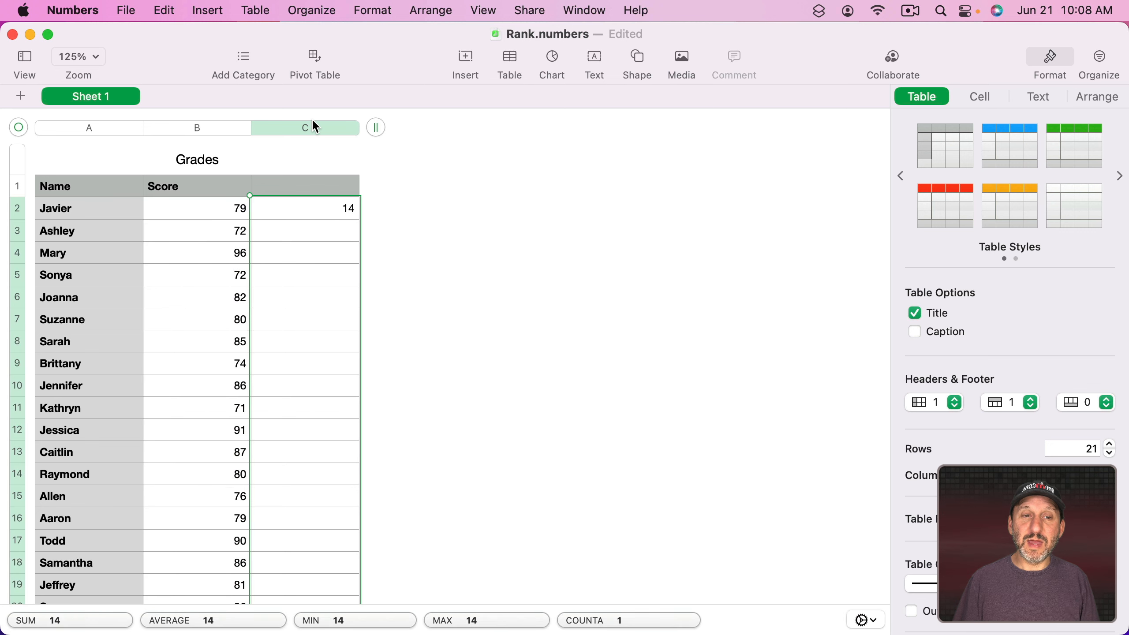
pyautogui.press('super+v')
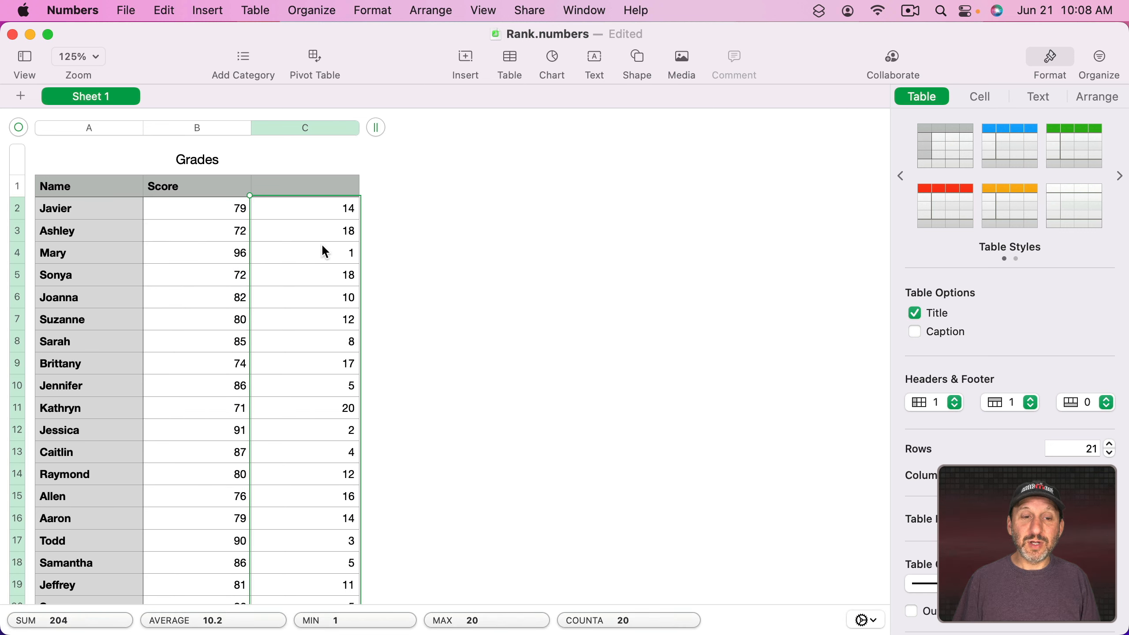
# Step: Sort the table ascending by column C and check the RANK results for the tied scores in C6 to C8
pyautogui.click(350, 125)
pyautogui.click(377, 175)
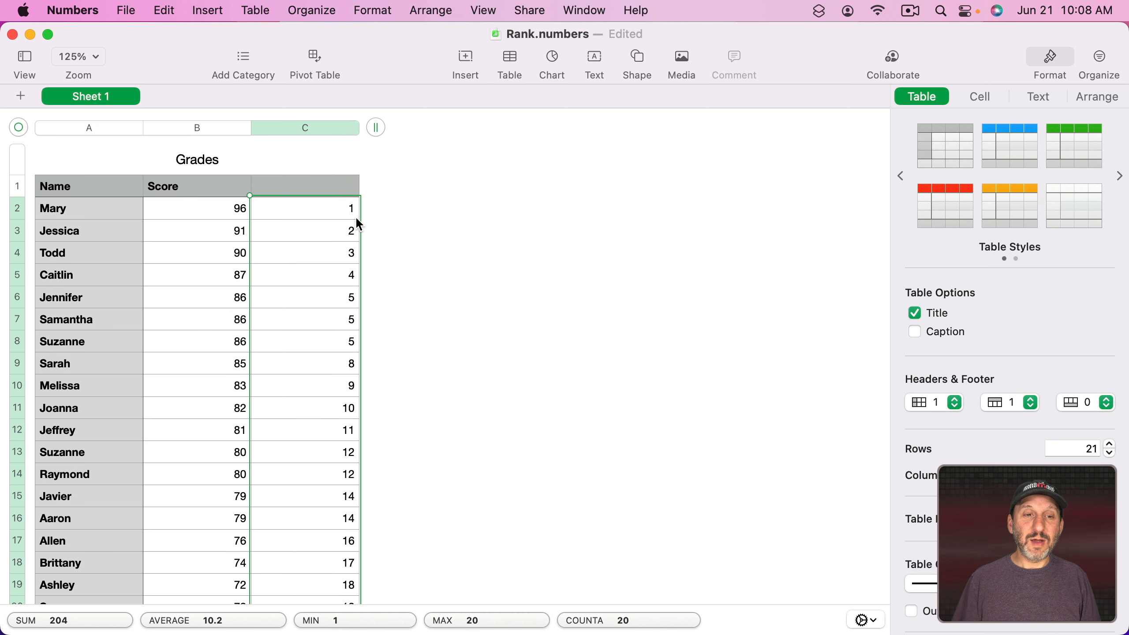
pyautogui.click(348, 302)
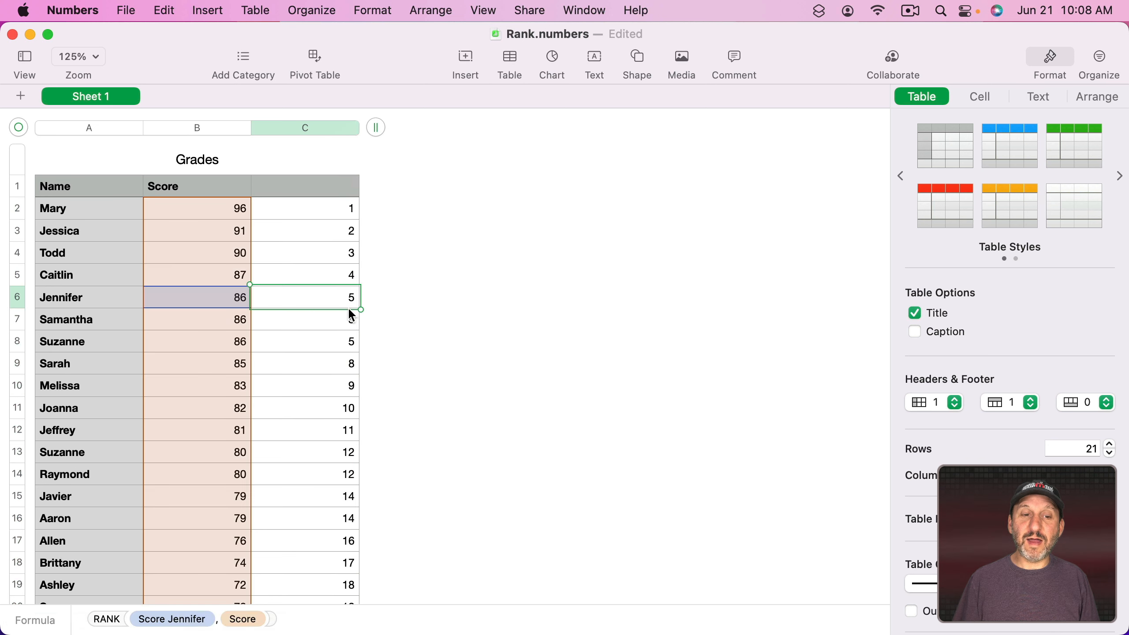
pyautogui.press('Down')
pyautogui.press('Down')
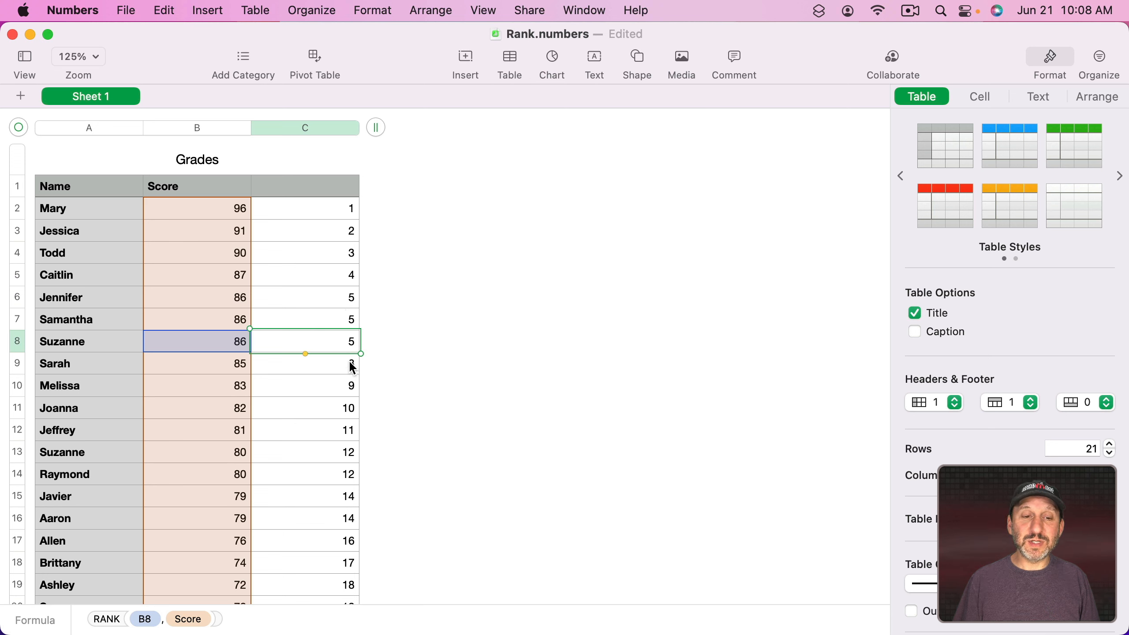
pyautogui.click(350, 368)
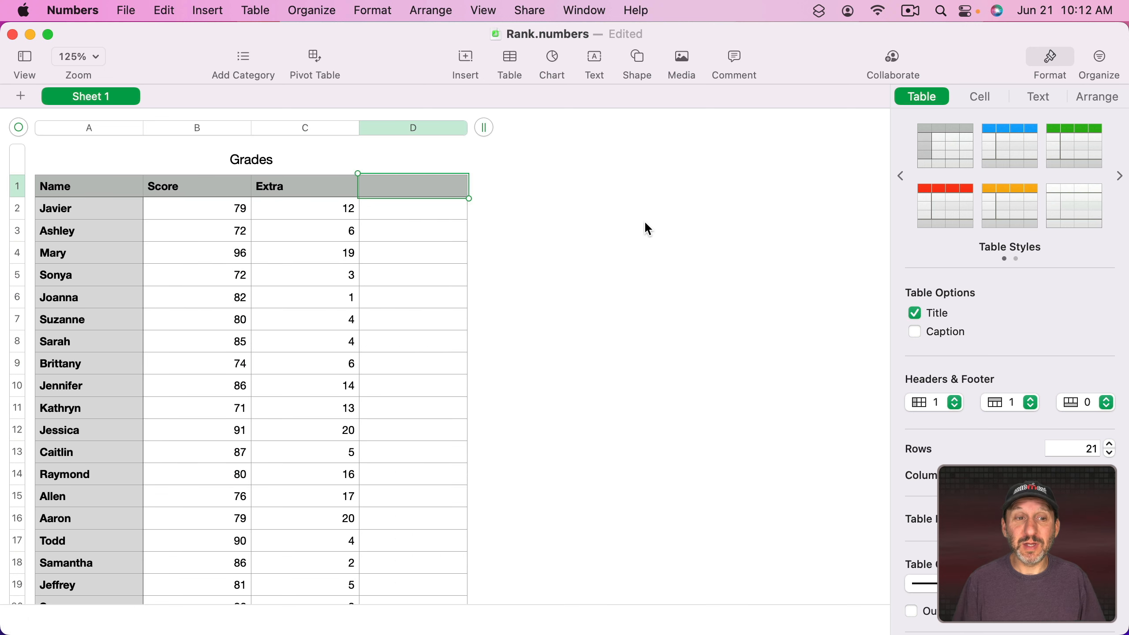
# Step: Enter a formula in D2 that multiplies the score in B2 by 100 and adds the Extra value in C2
pyautogui.click(203, 218)
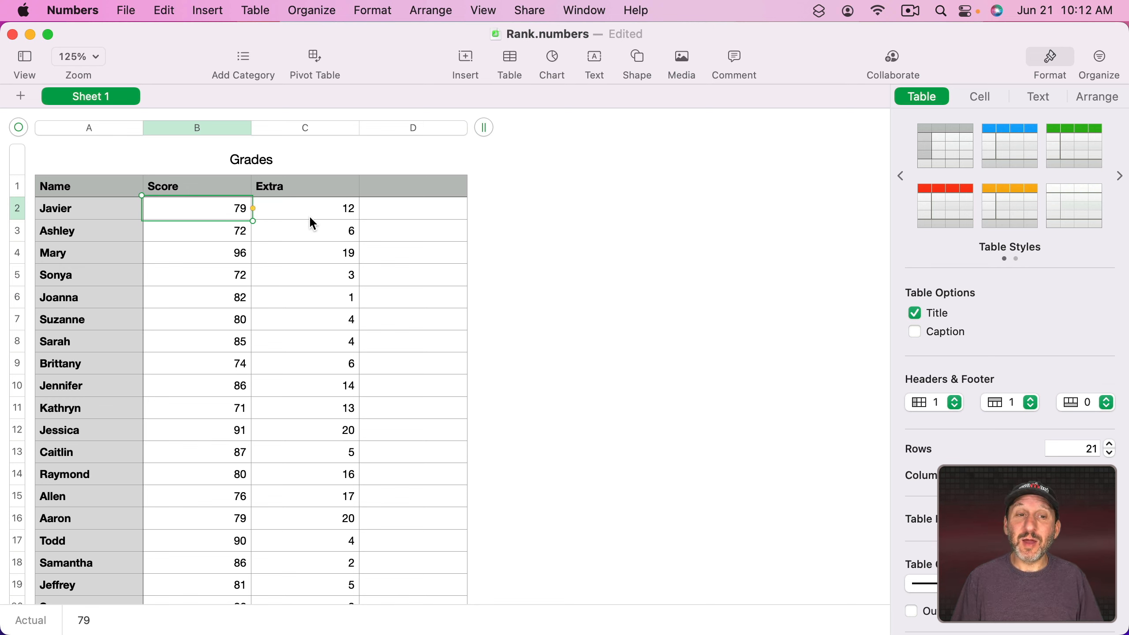
pyautogui.click(323, 213)
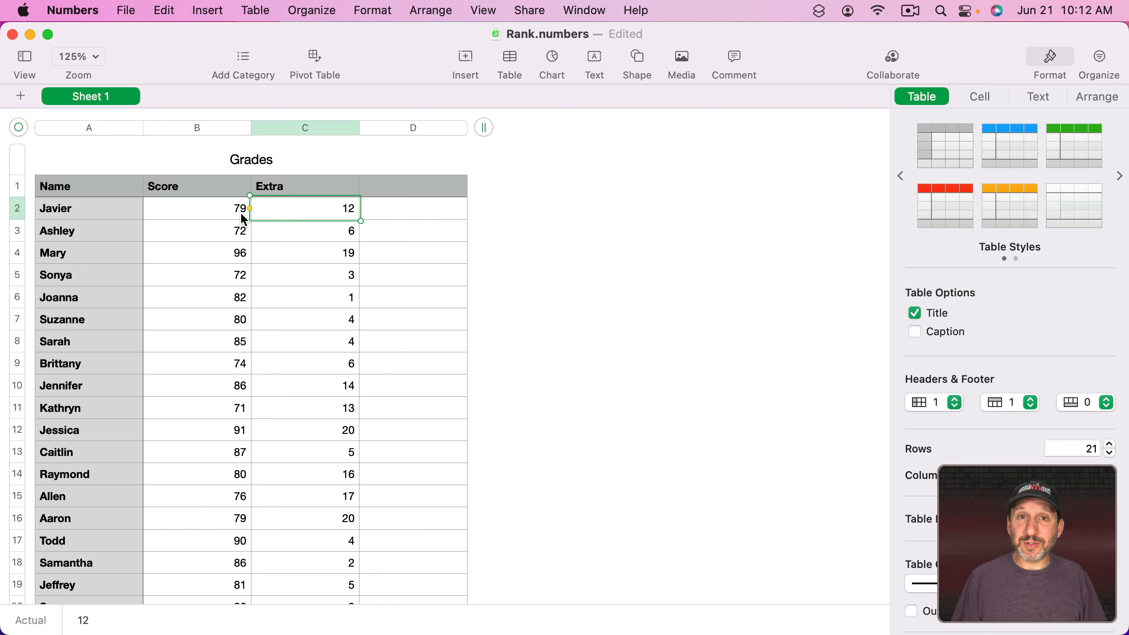
pyautogui.press('Tab')
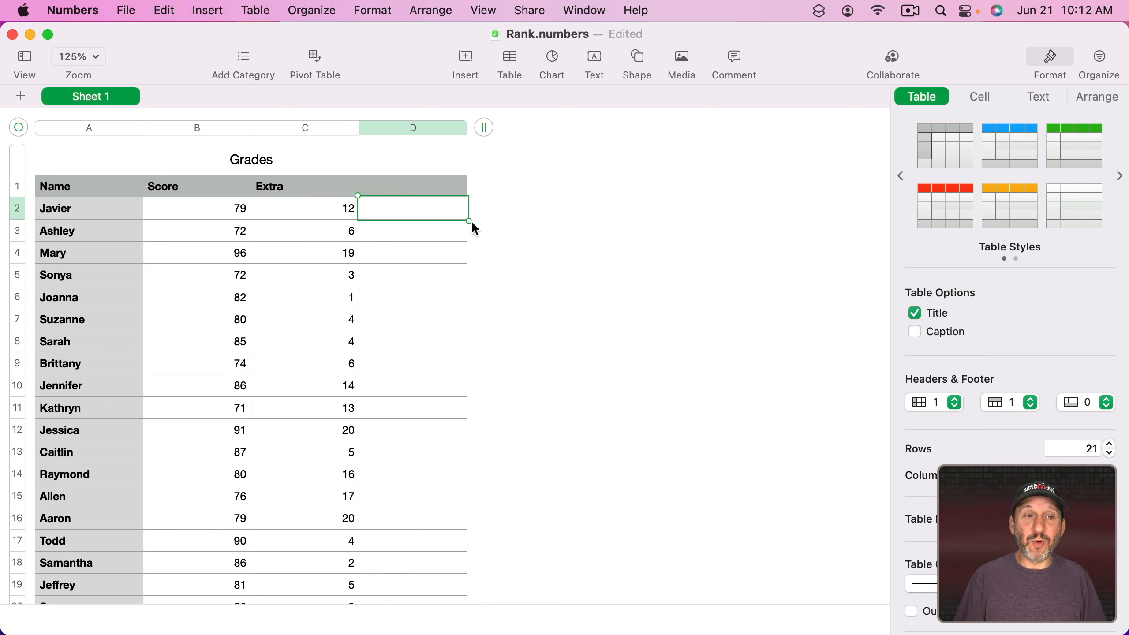
pyautogui.press('=')
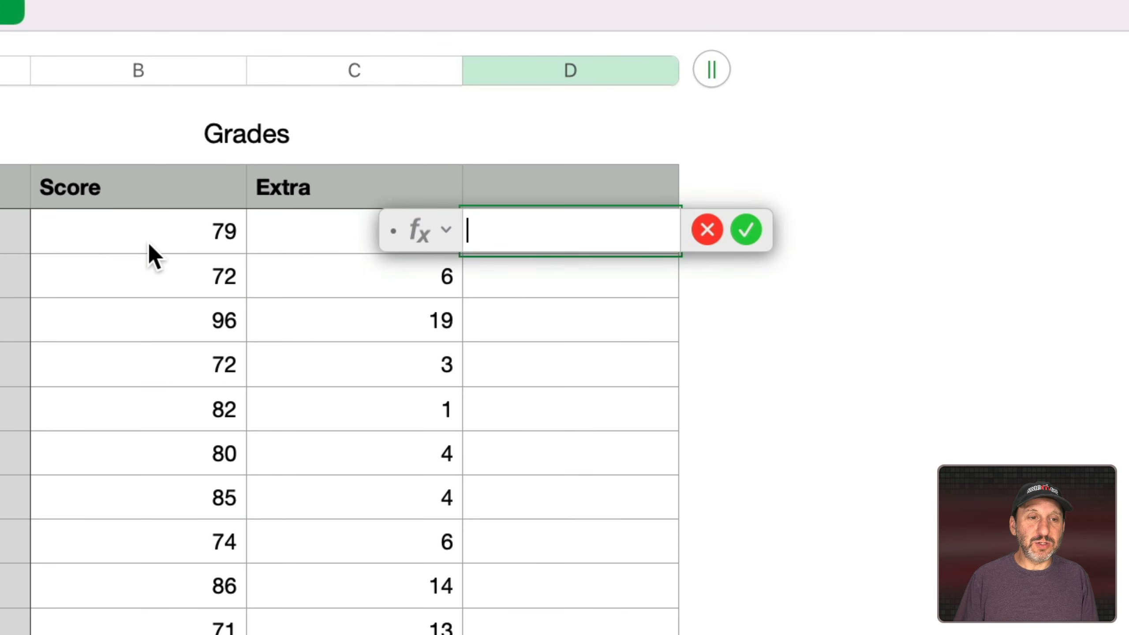
pyautogui.click(154, 234)
pyautogui.write('*10')
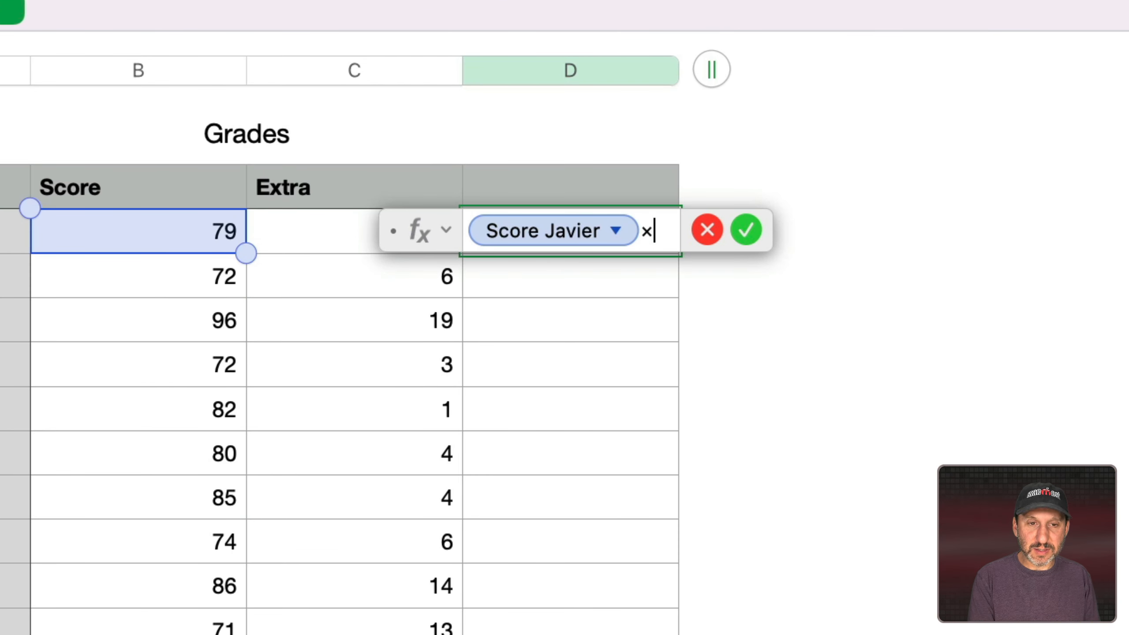
pyautogui.write('0+')
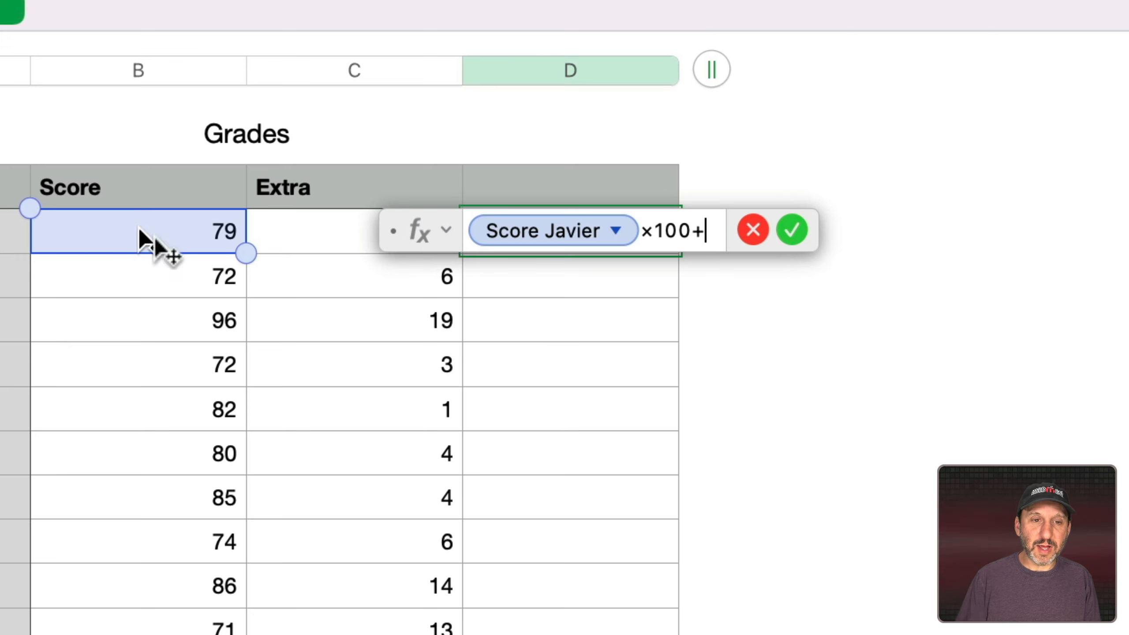
pyautogui.click(291, 243)
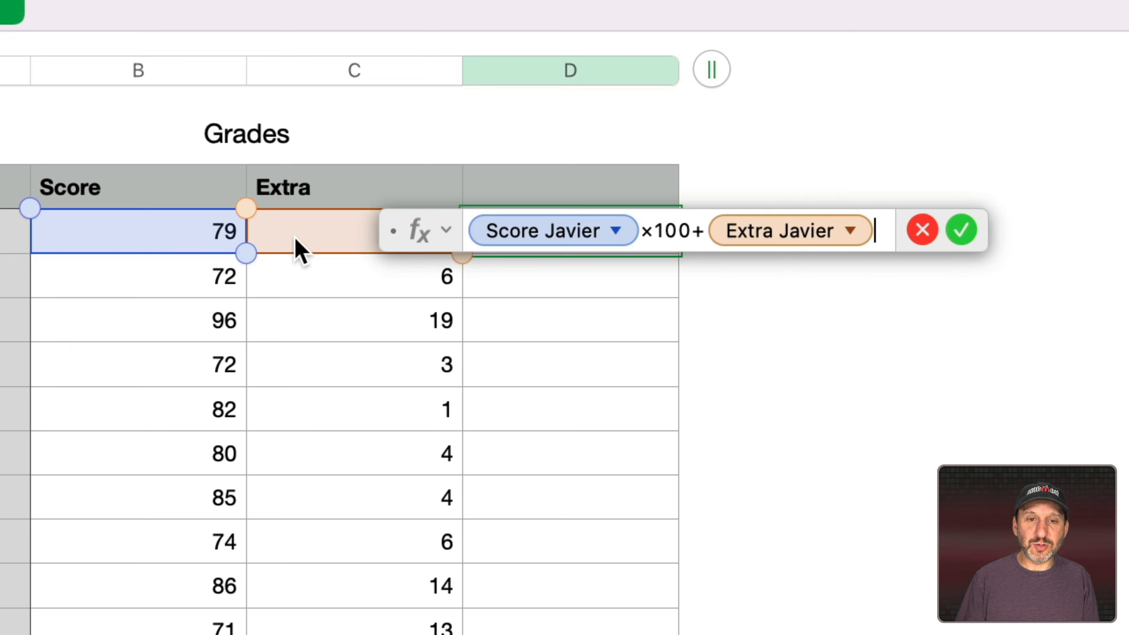
pyautogui.press('Return')
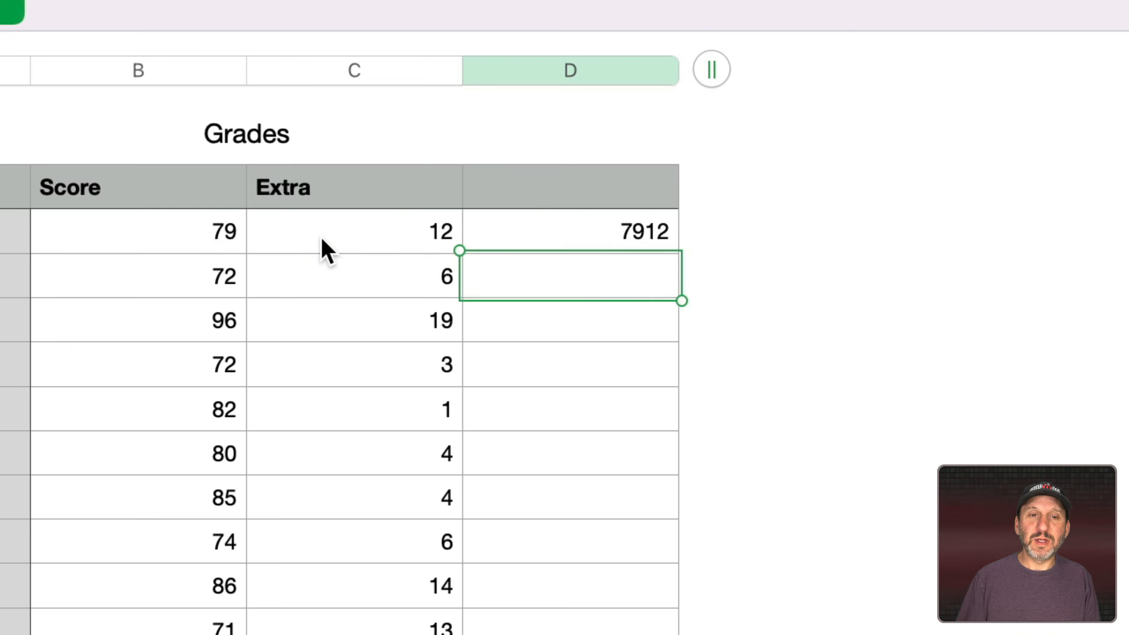
# Step: Copy the combined score formula from D2 into all body cells of column D
pyautogui.click(595, 227)
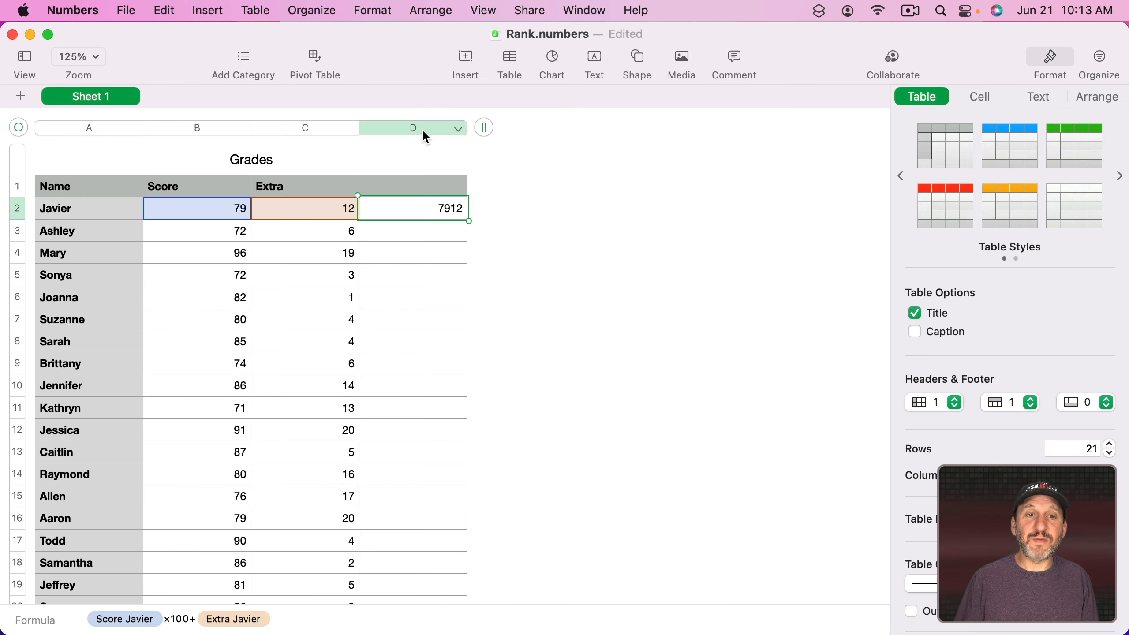
pyautogui.click(586, 70)
pyautogui.press('cmd+v')
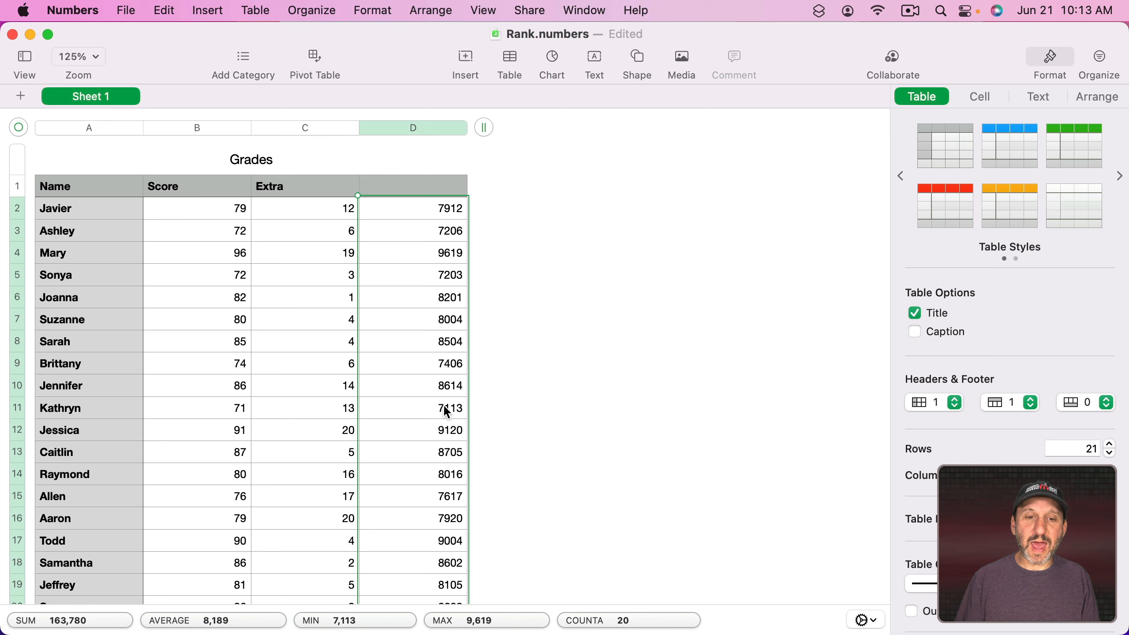
# Step: Add column E to the table and enter a RANK formula in E2 with D2 as the value and column D as the value set
pyautogui.moveTo(485, 135); pyautogui.dragTo(608, 131)
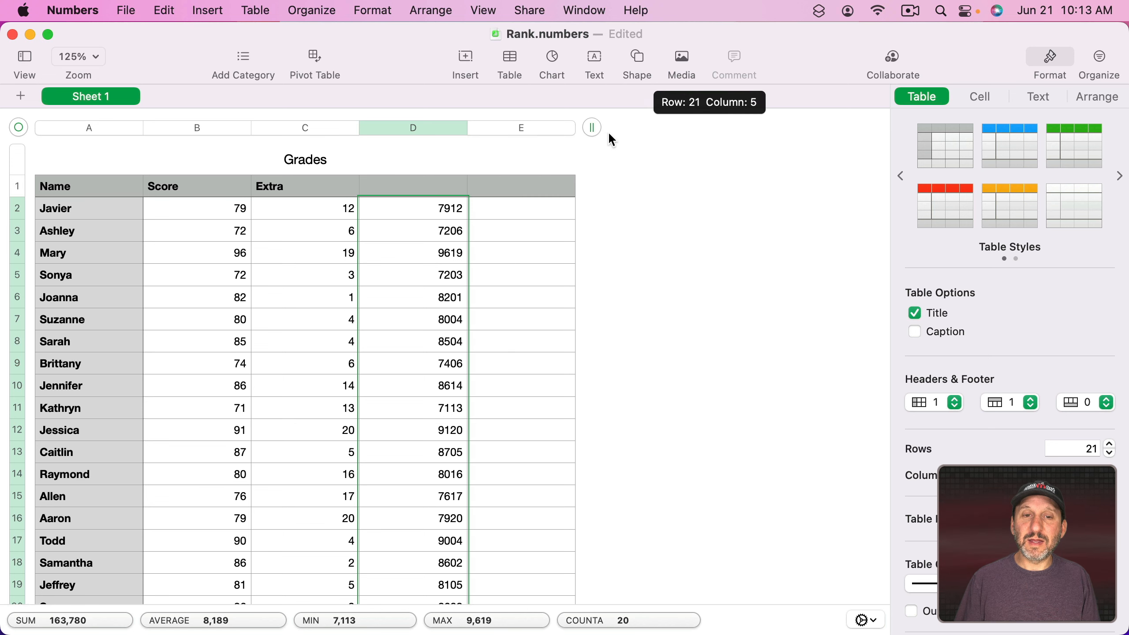
pyautogui.click(509, 217)
pyautogui.write('=RANK(')
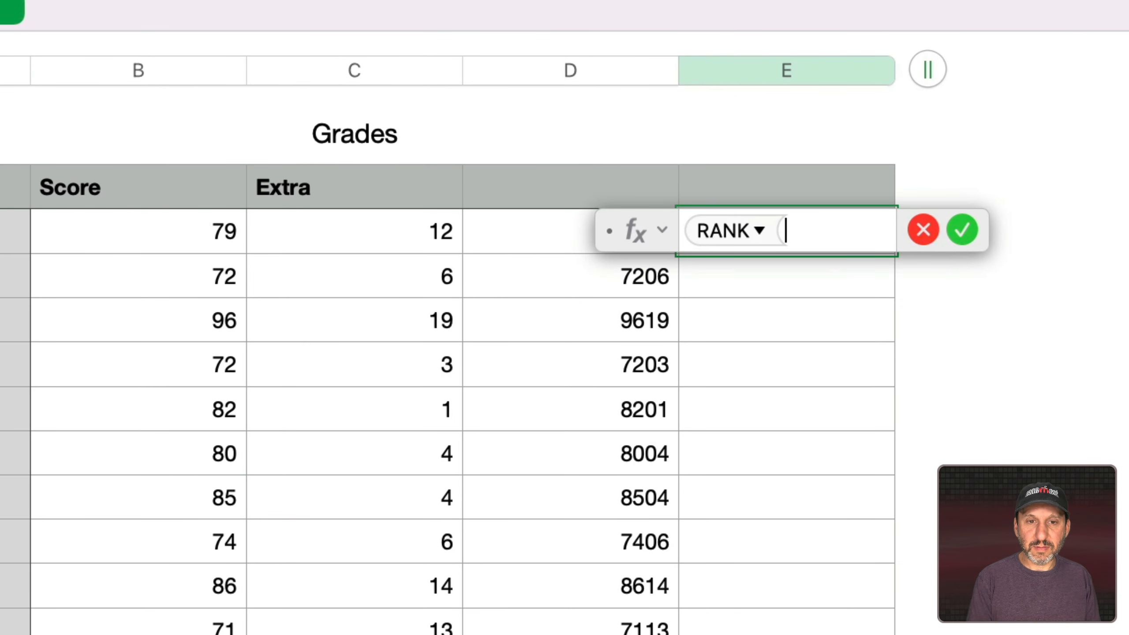
pyautogui.click(527, 237)
pyautogui.write(',')
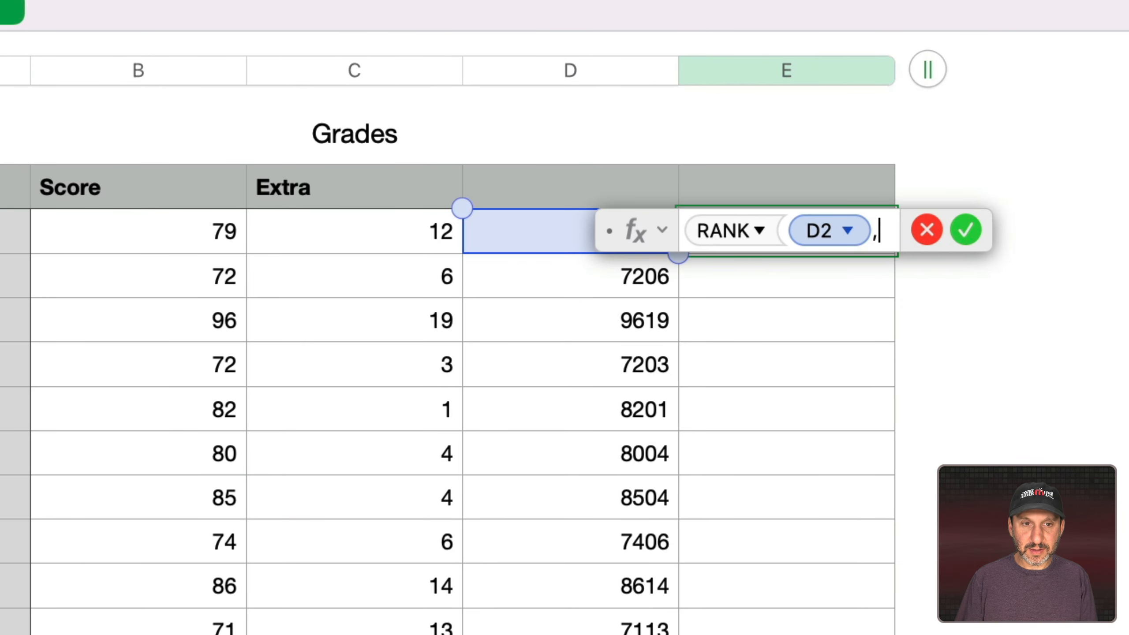
pyautogui.click(566, 65)
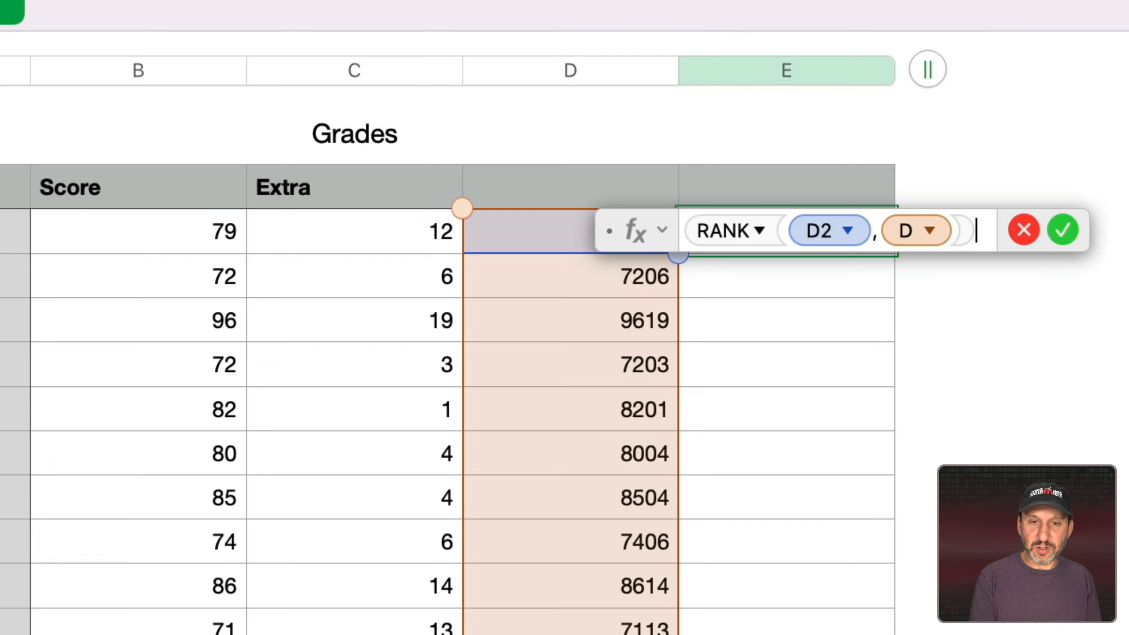
pyautogui.press('Return')
pyautogui.click(769, 228)
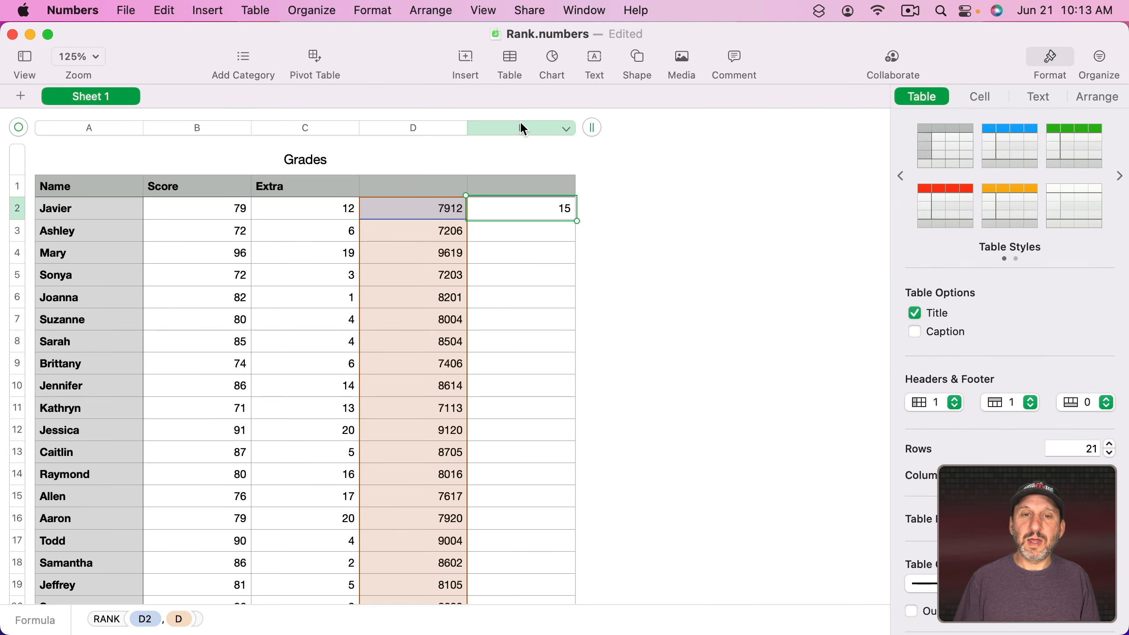
# Step: Copy the RANK formula from E2 into all body cells of column E and sort the table ascending by that column
pyautogui.click(659, 94)
pyautogui.press('super+v')
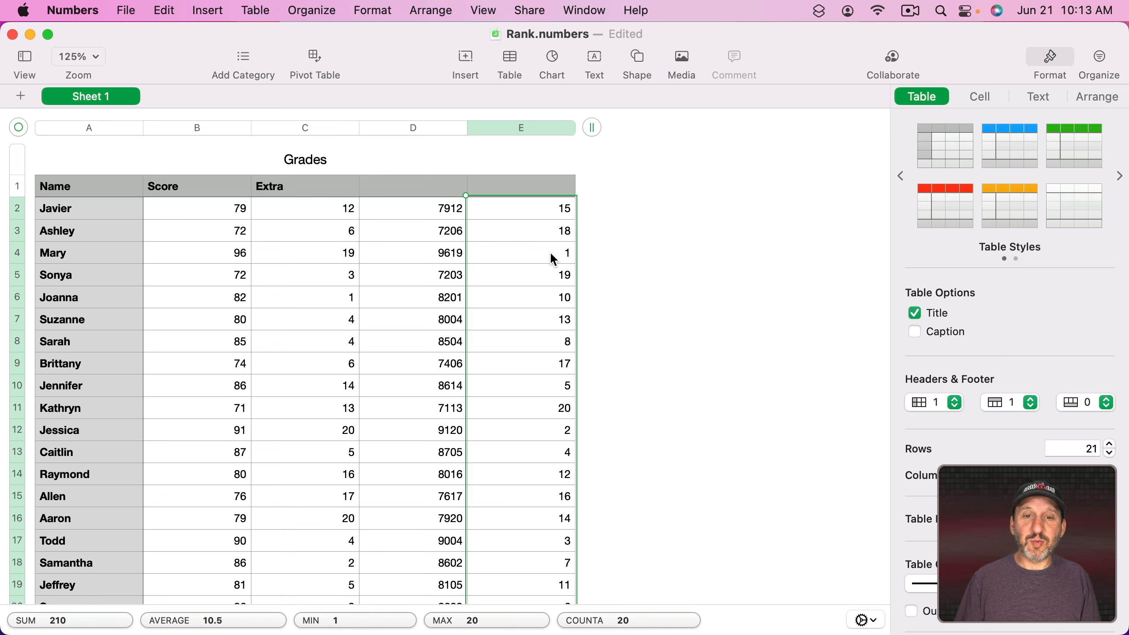
pyautogui.click(568, 130)
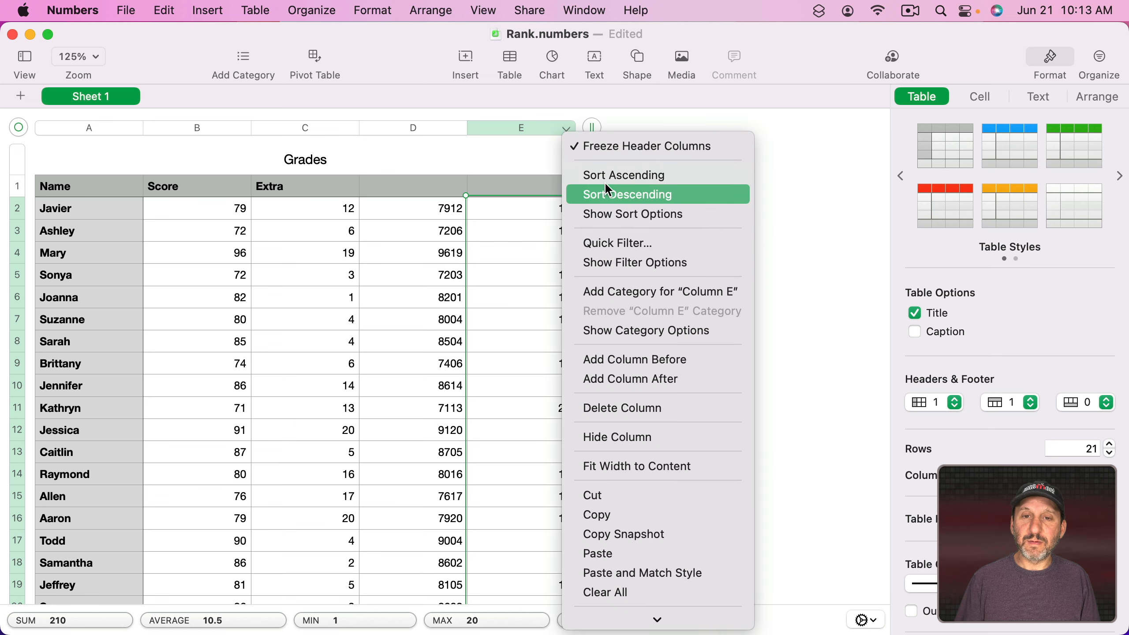
pyautogui.click(605, 178)
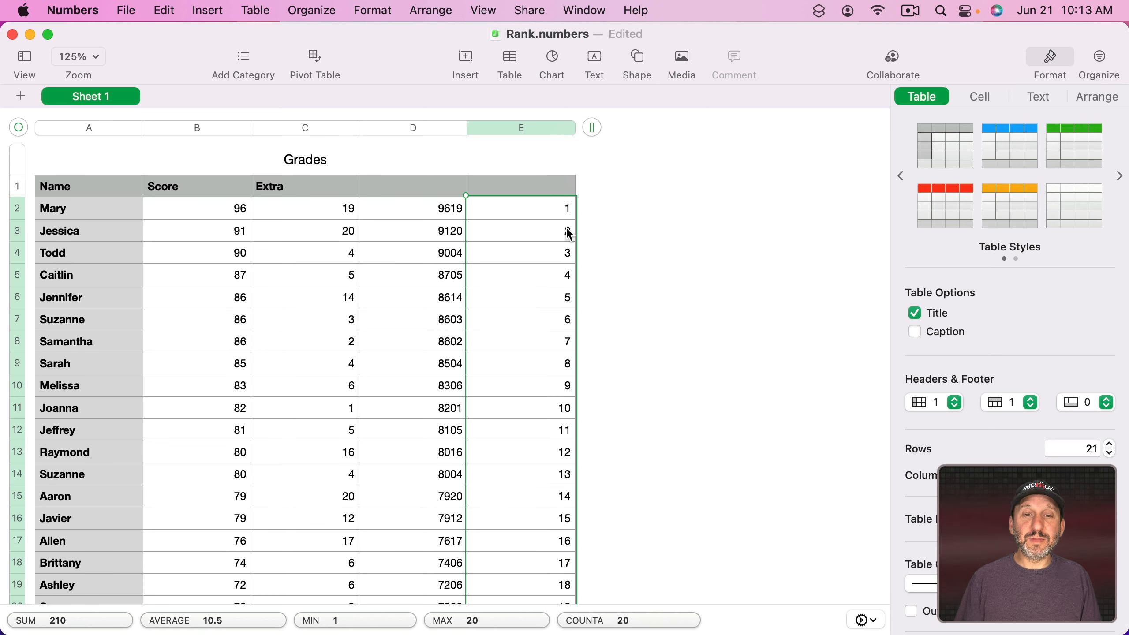
# Step: Check the RANK results and combined values for the tied scores of 86 in rows 6 to 8
pyautogui.click(550, 300)
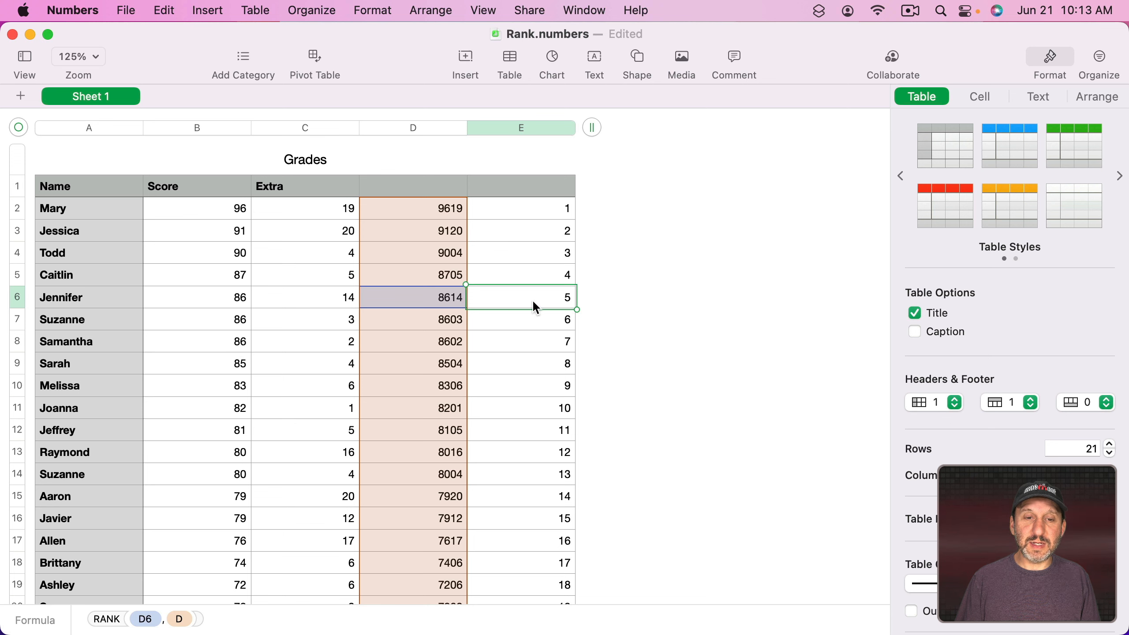
pyautogui.click(499, 324)
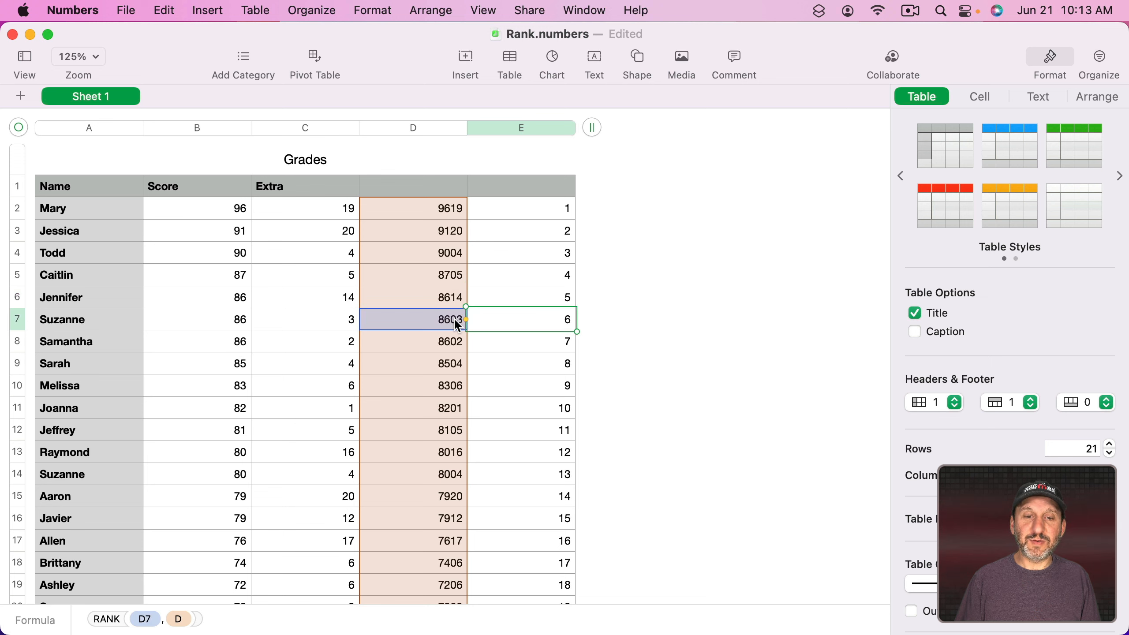
pyautogui.click(455, 339)
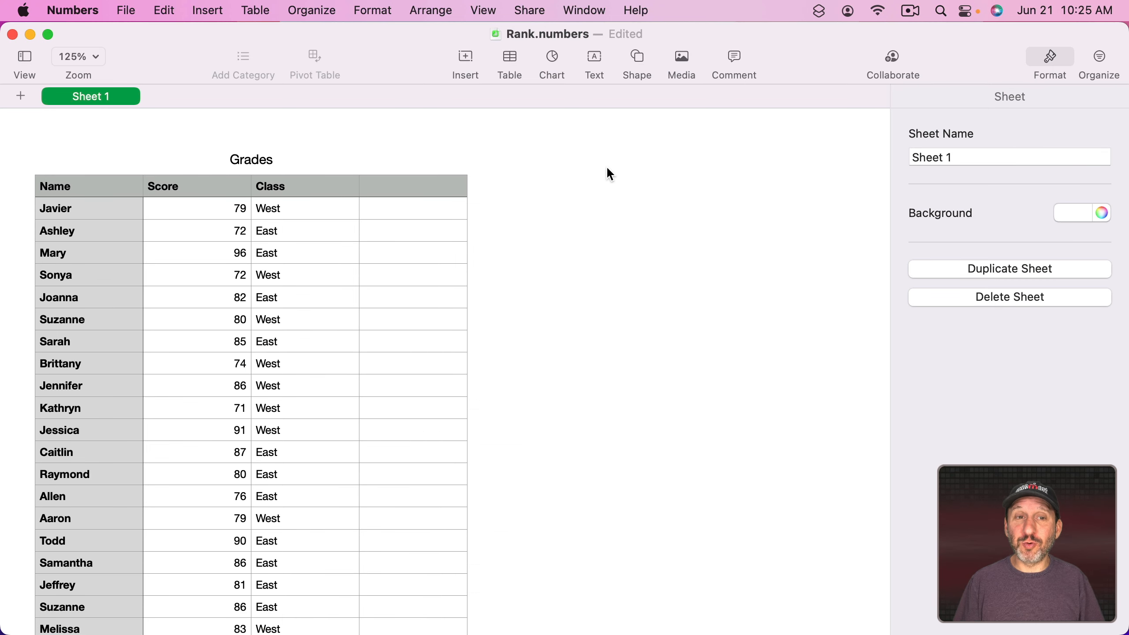
# Step: Start a COUNTIFS formula in D2 of the table with the Class column, consulting the function's argument description
pyautogui.click(294, 210)
pyautogui.click(294, 232)
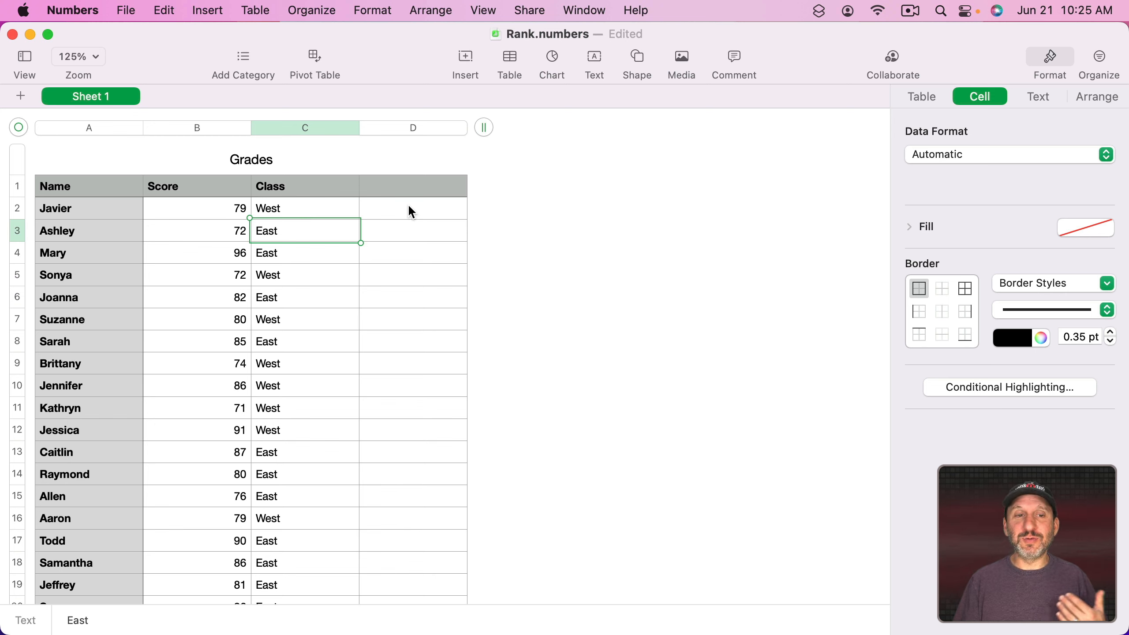
pyautogui.click(385, 213)
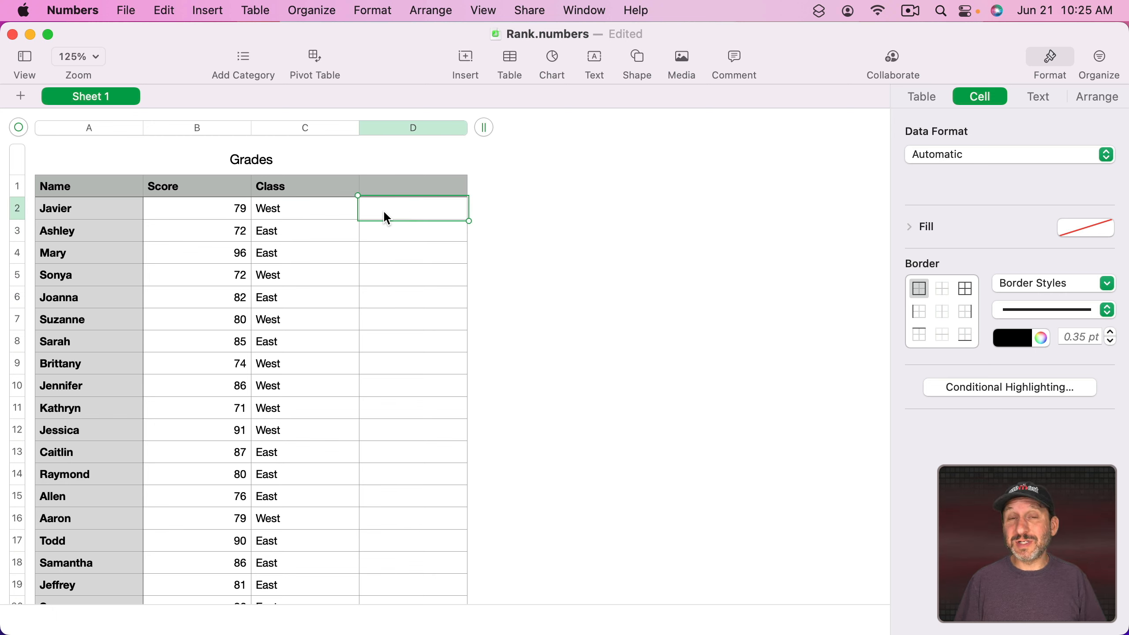
pyautogui.write('=')
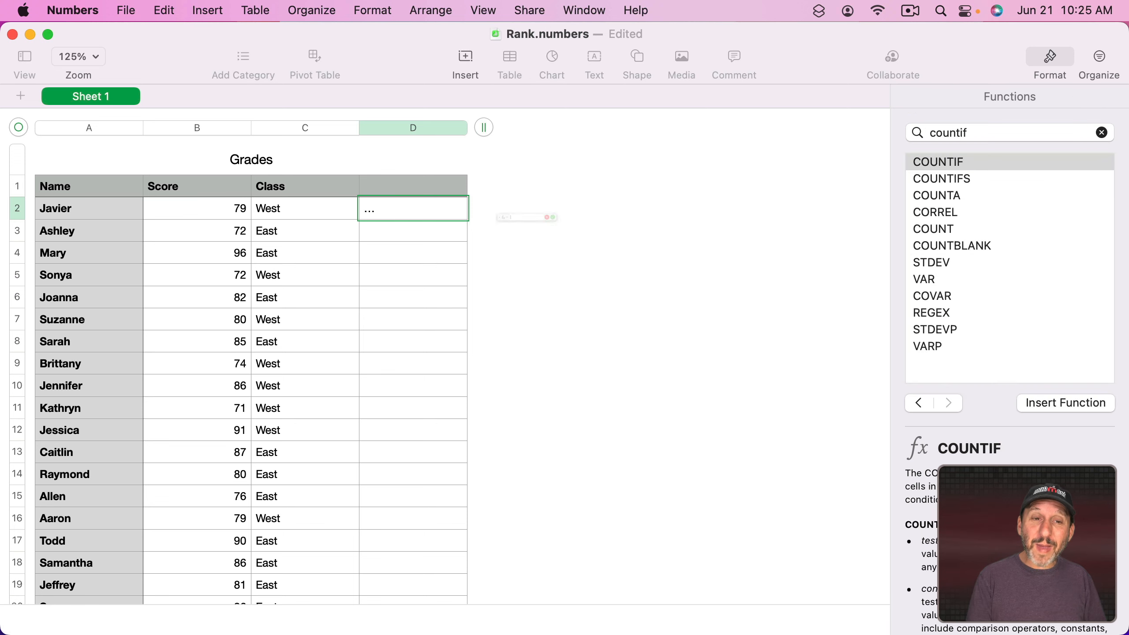
pyautogui.write('COUNT')
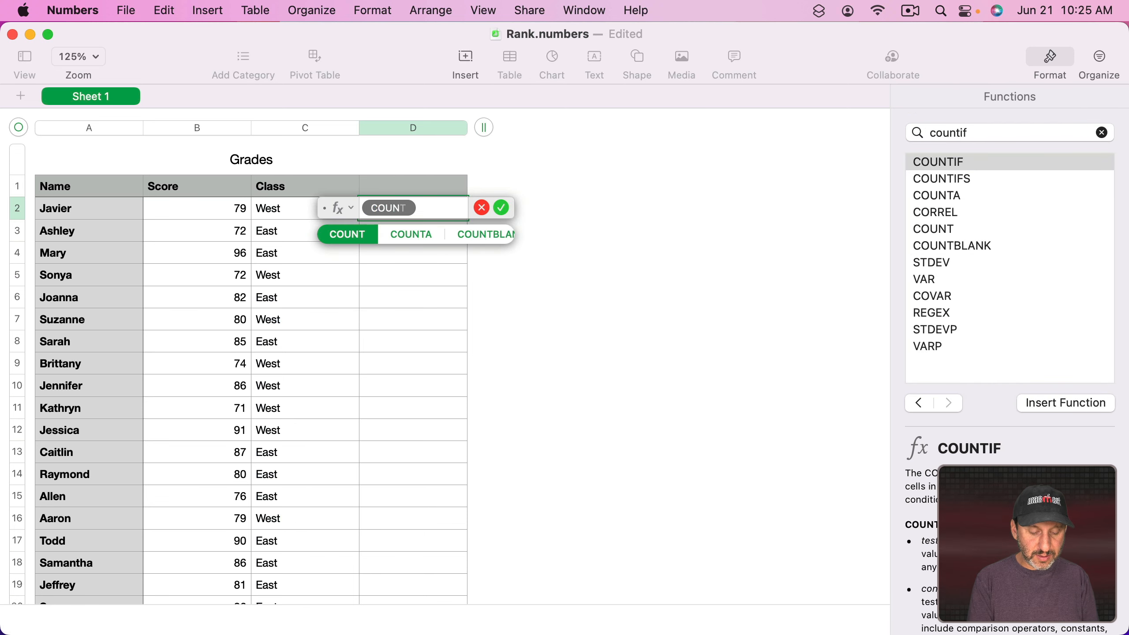
pyautogui.write('IF')
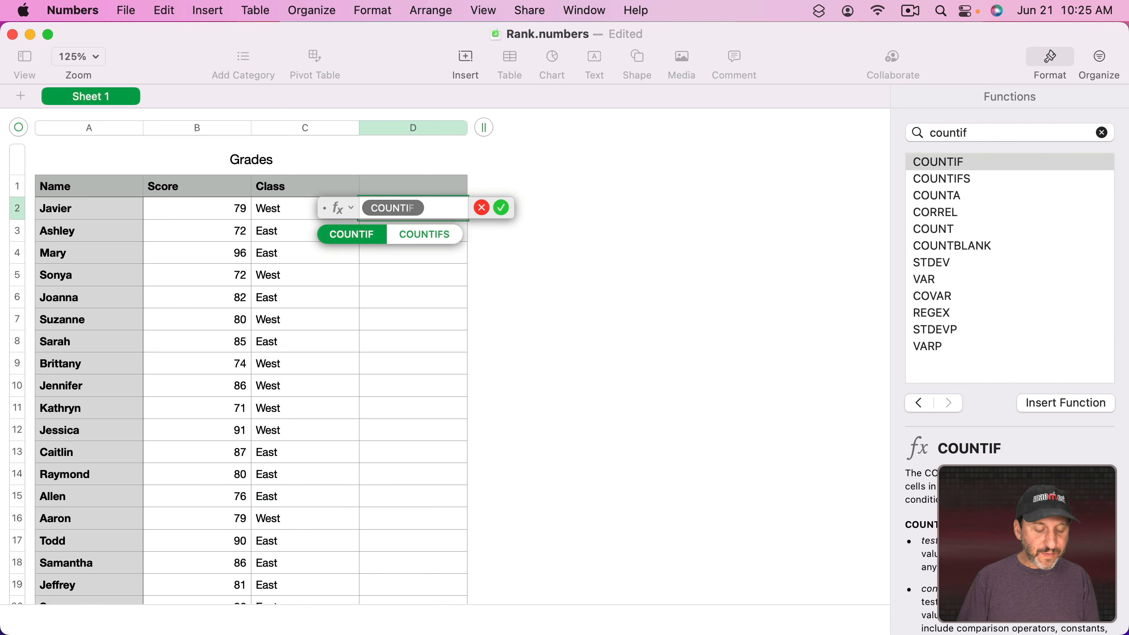
pyautogui.write('S')
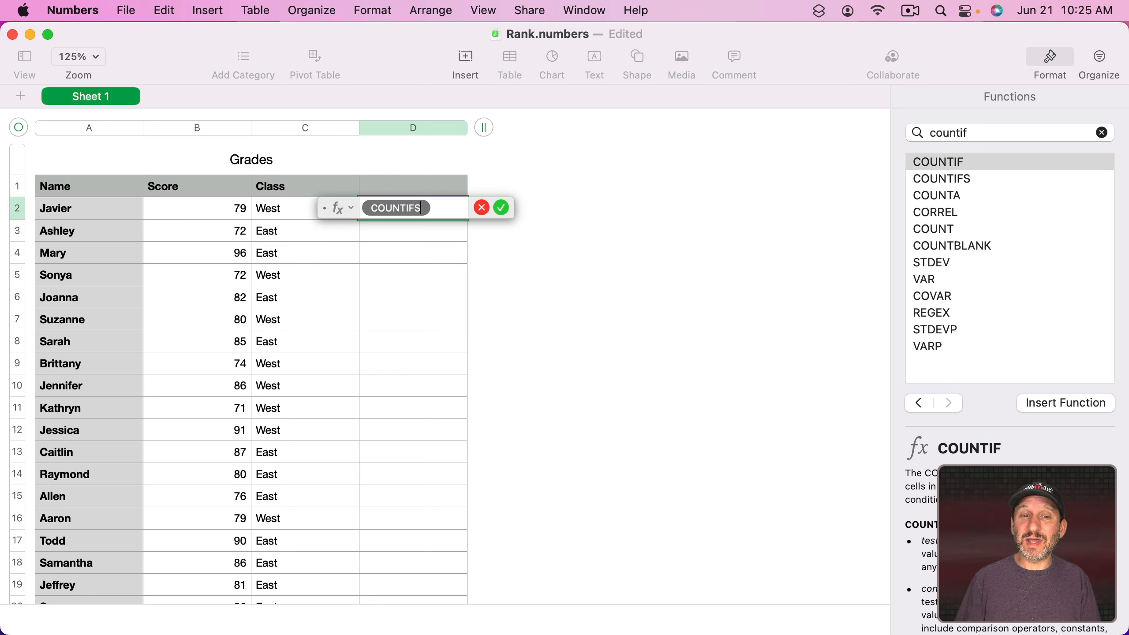
pyautogui.click(971, 179)
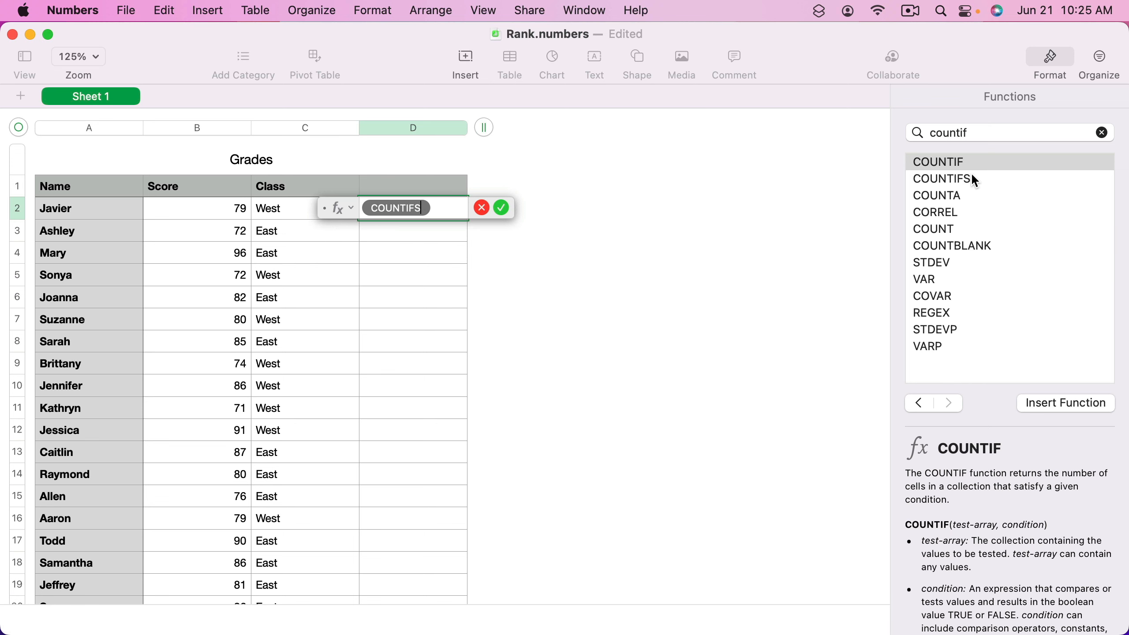
pyautogui.scroll(-2, 1012, 520)
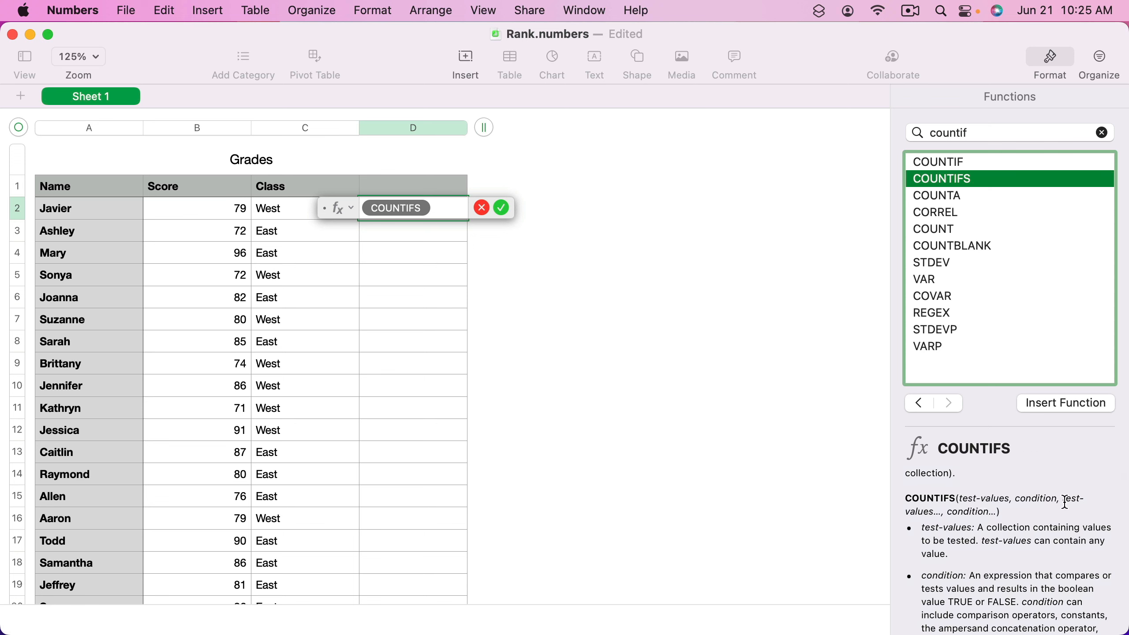
pyautogui.click(447, 208)
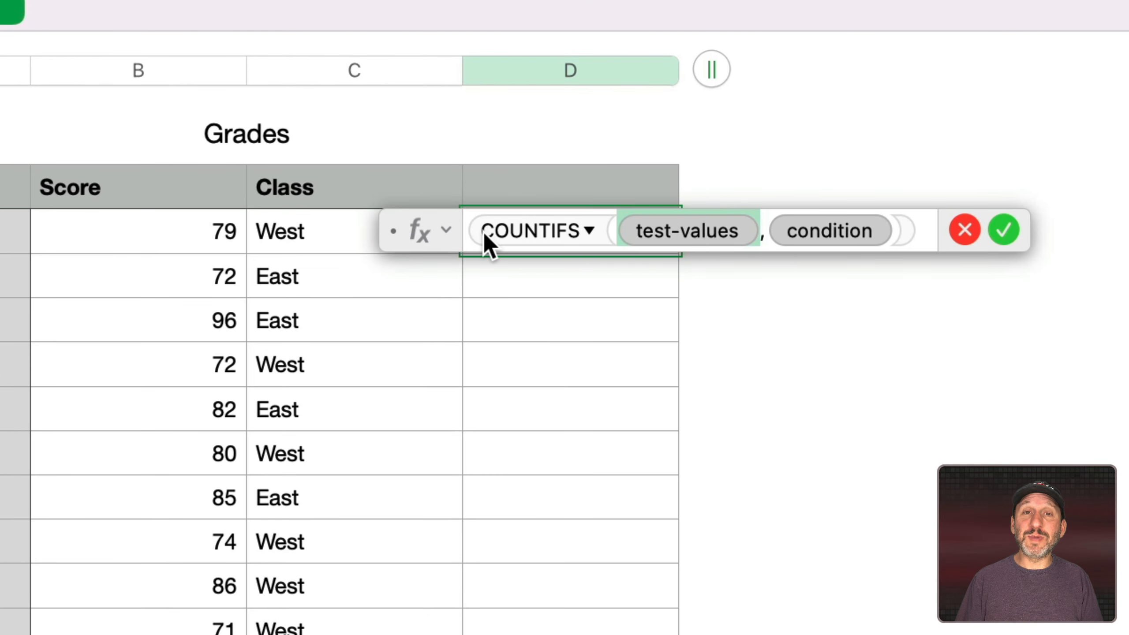
# Step: Set the COUNTIFS arguments to the Score column with condition ">"&B2 and the Class column with C2 as its condition
pyautogui.click(143, 67)
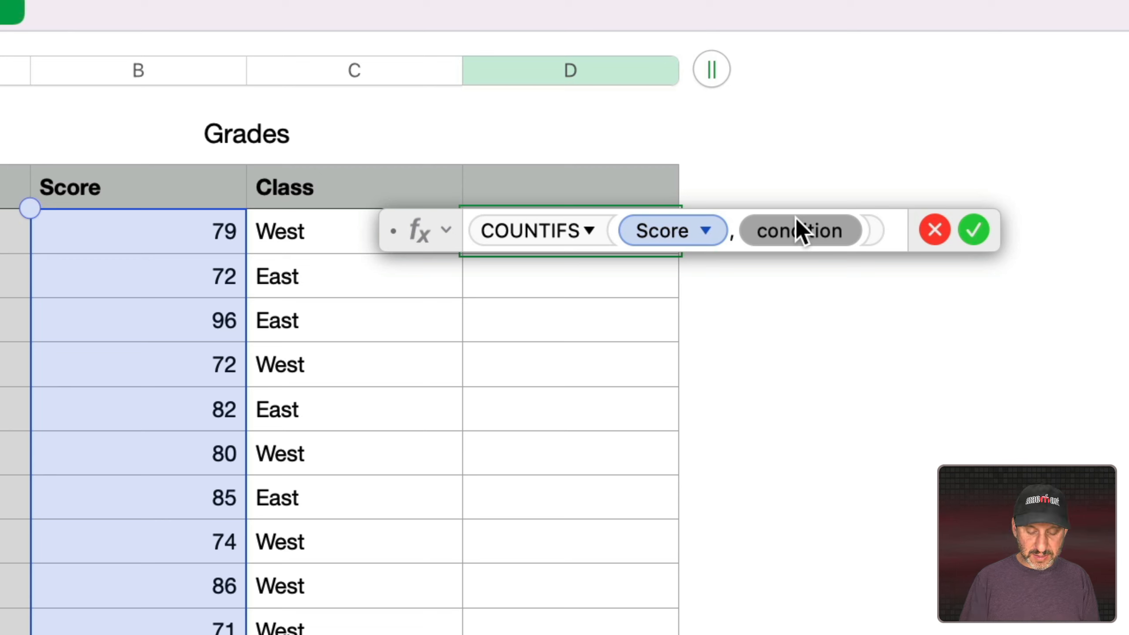
pyautogui.write('">"&')
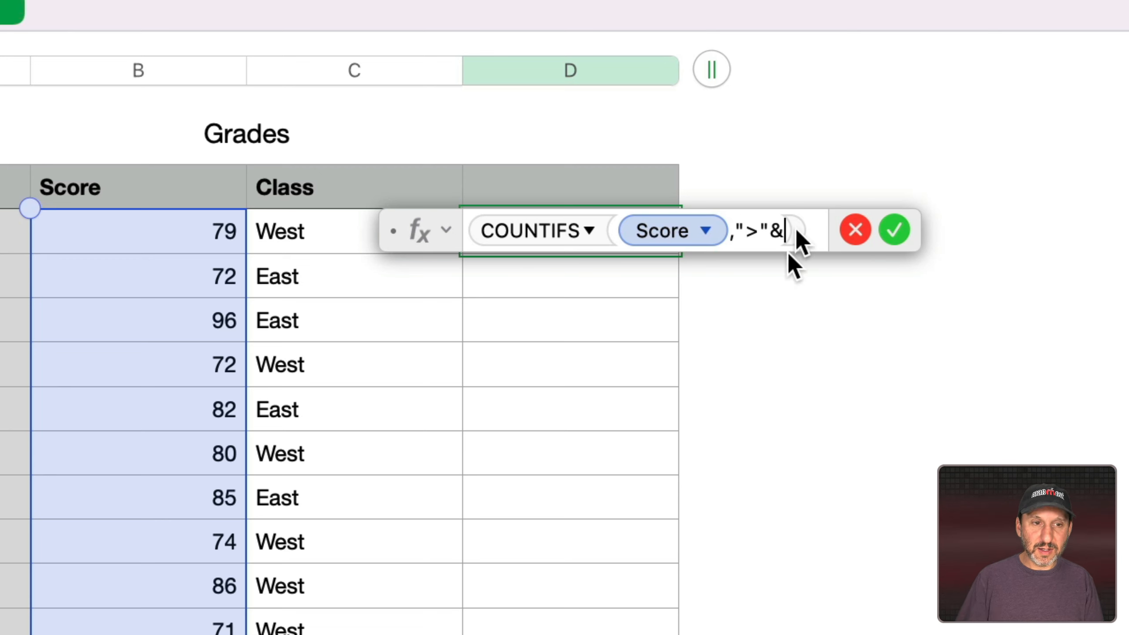
pyautogui.click(168, 239)
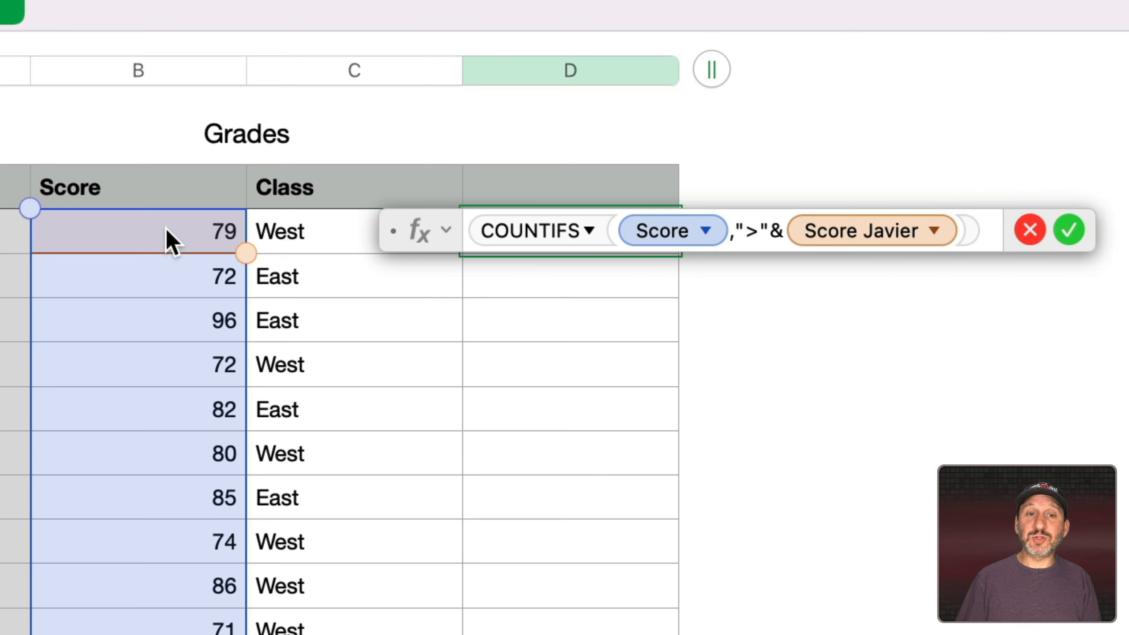
pyautogui.write(',')
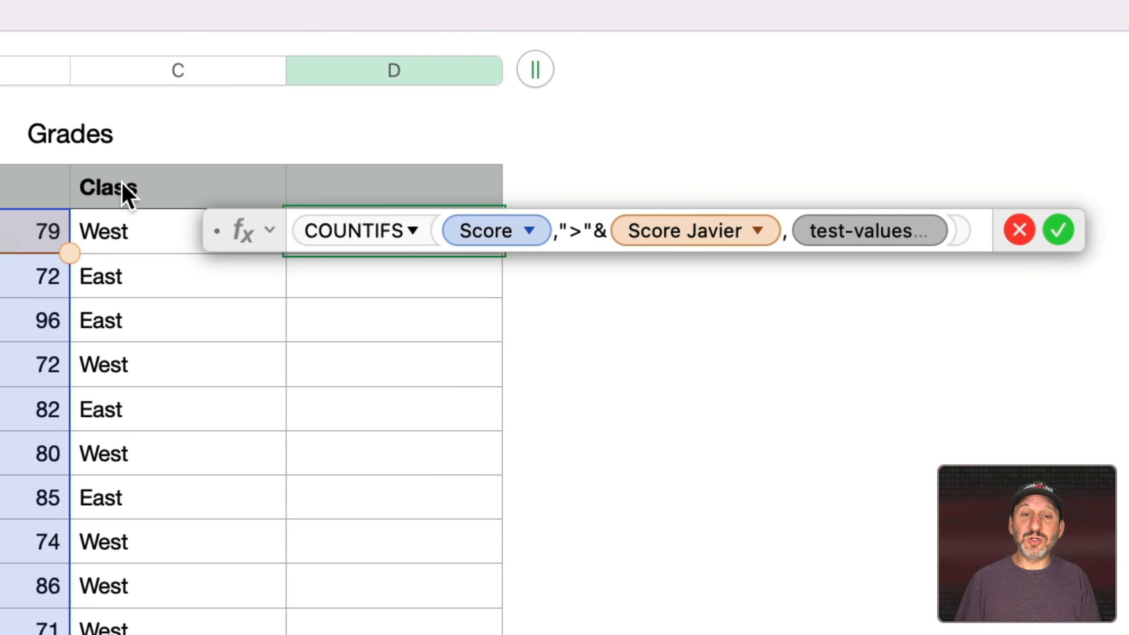
pyautogui.click(169, 72)
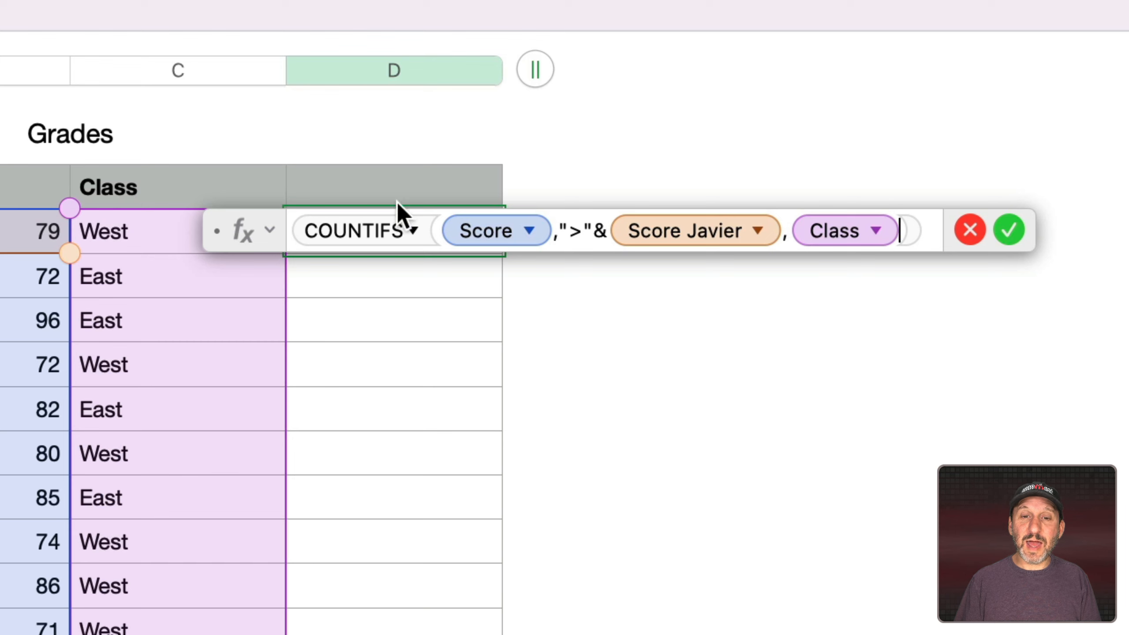
pyautogui.write(',')
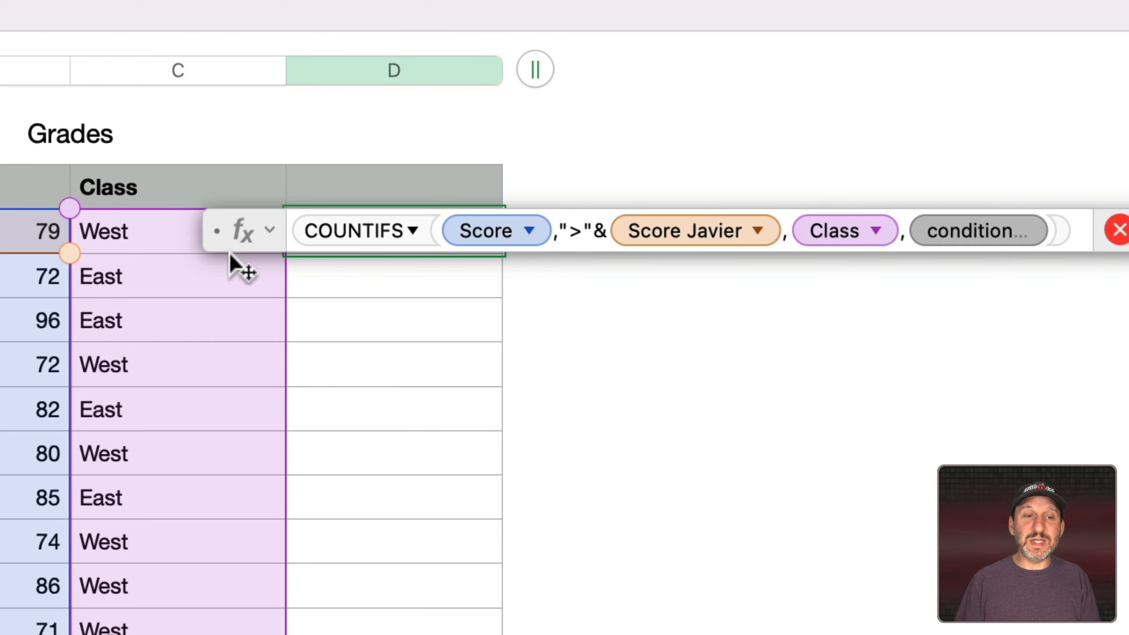
pyautogui.click(140, 229)
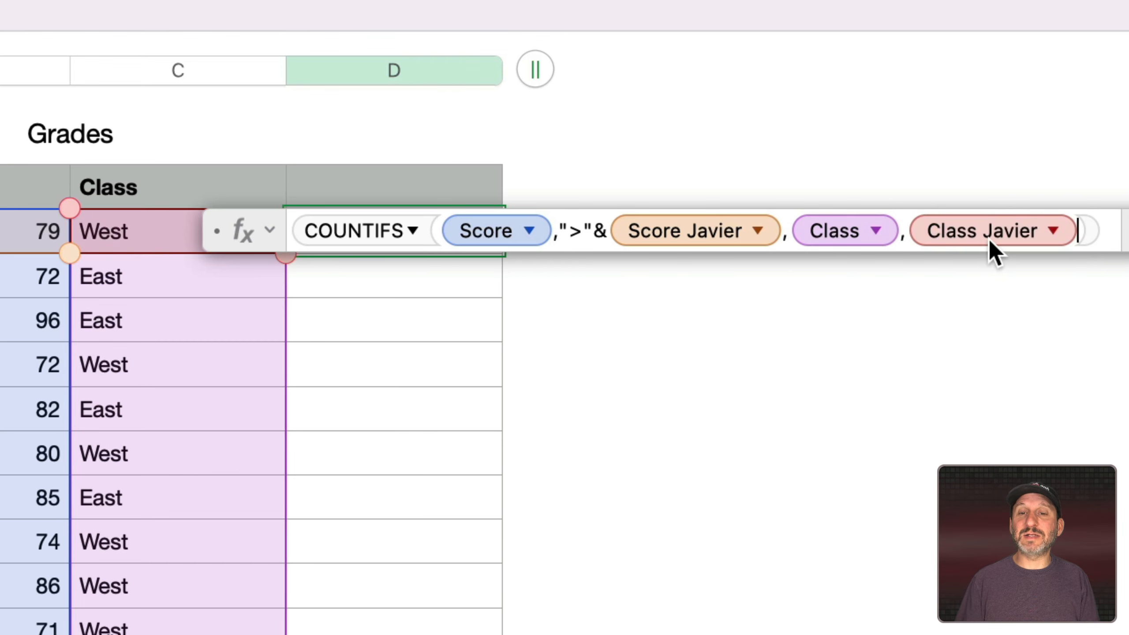
pyautogui.press('Left')
pyautogui.write('"=')
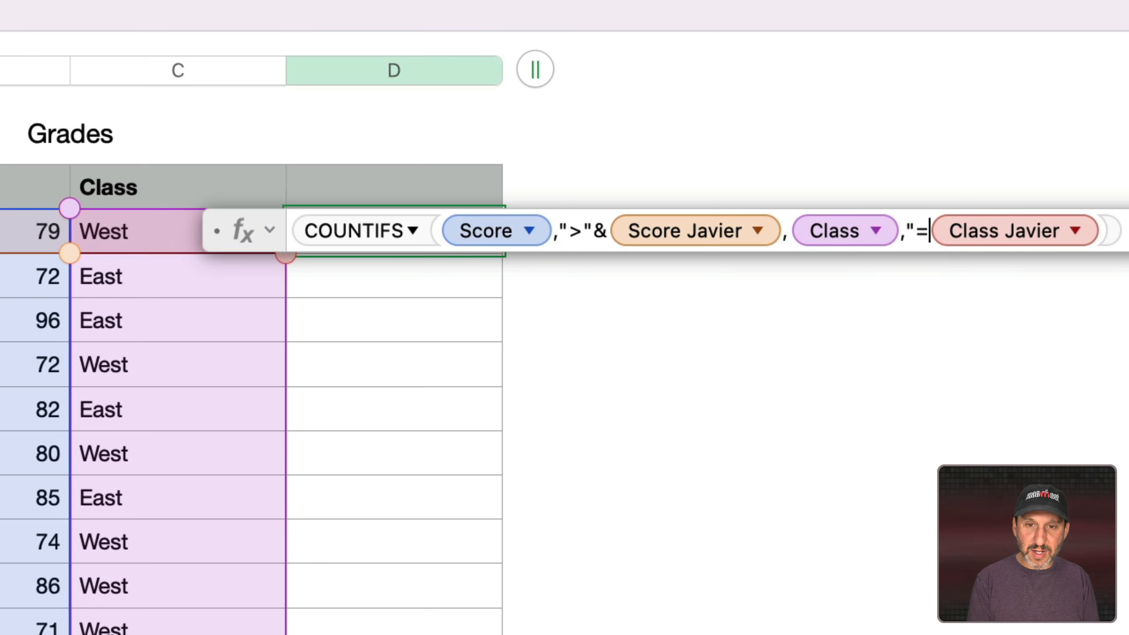
pyautogui.write('"&')
pyautogui.press('BackSpace')
pyautogui.press('BackSpace')
pyautogui.press('BackSpace')
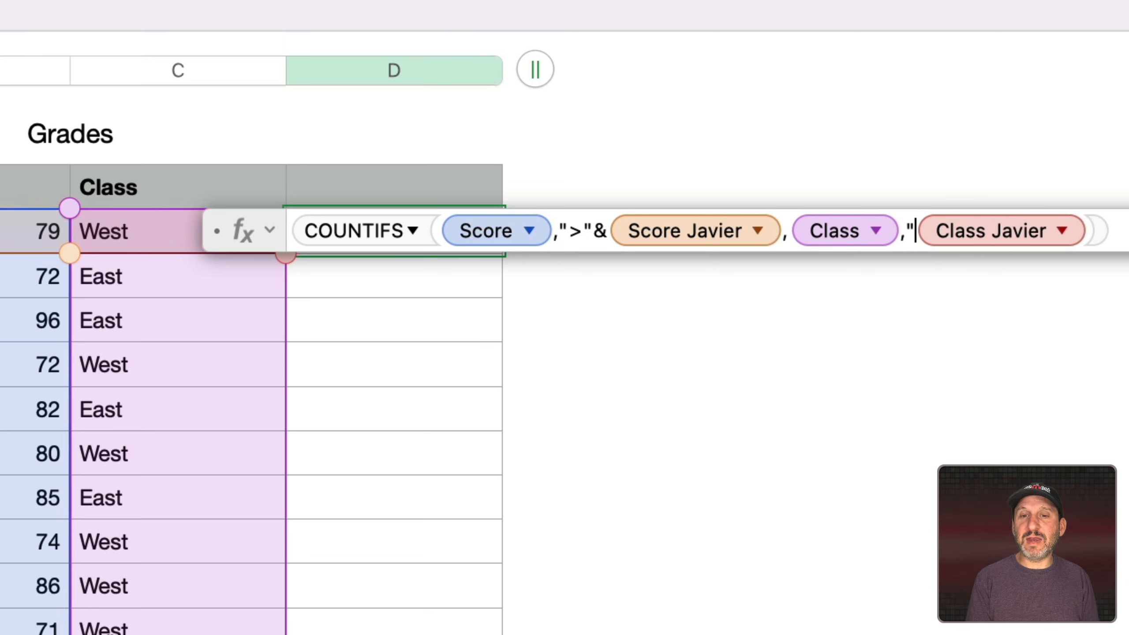
pyautogui.press('BackSpace')
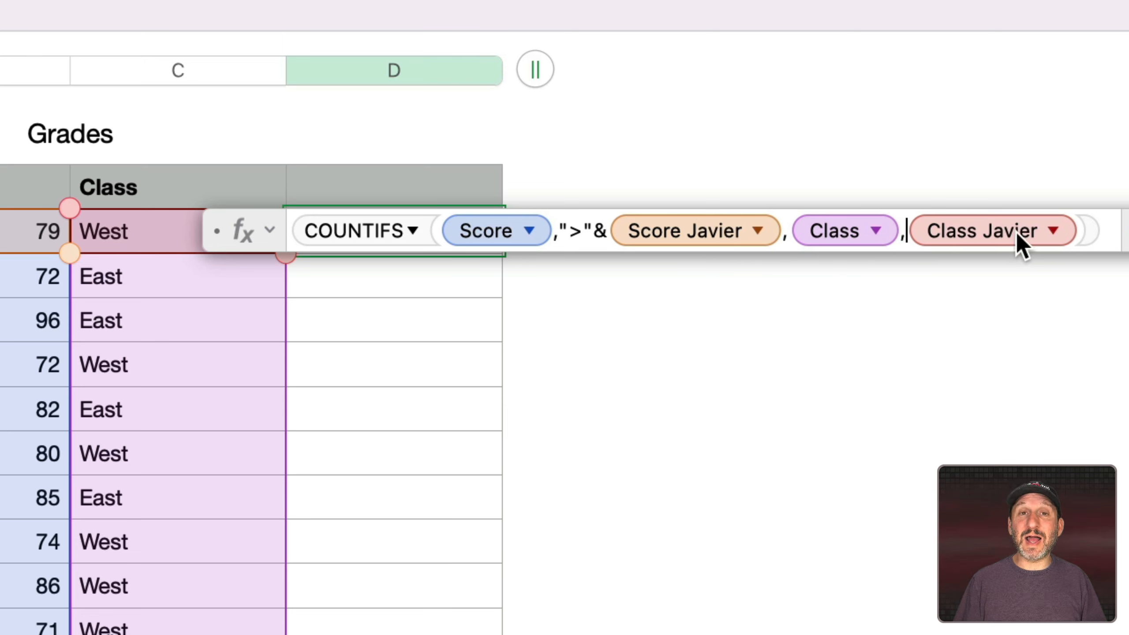
# Step: Add +1 after the COUNTIFS function in D2 and commit the formula
pyautogui.click(1109, 231)
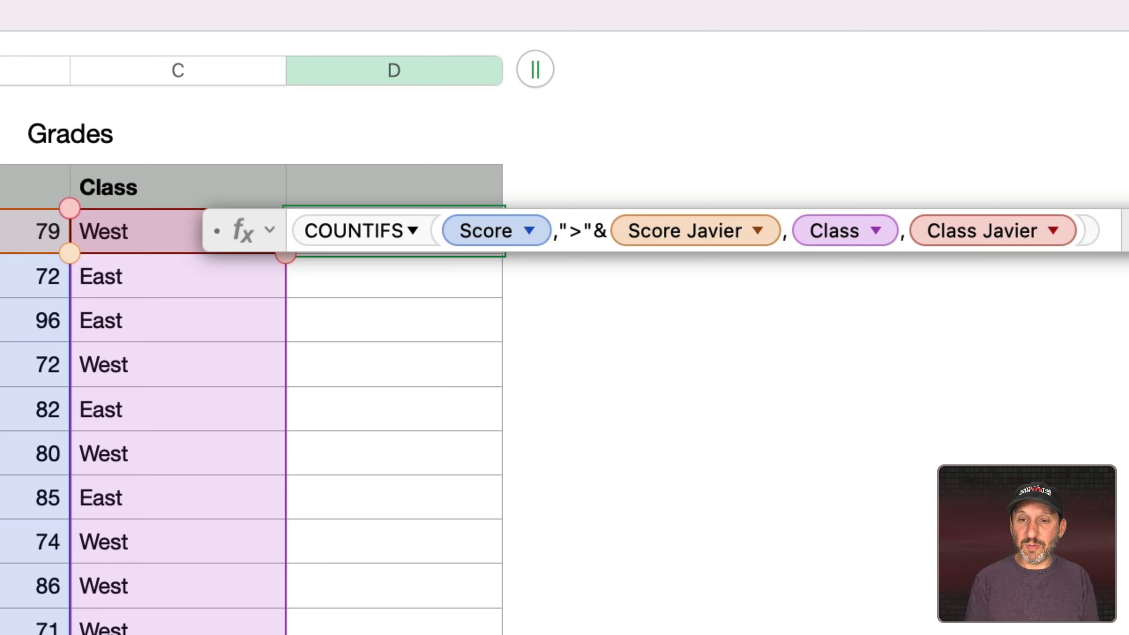
pyautogui.write('+1')
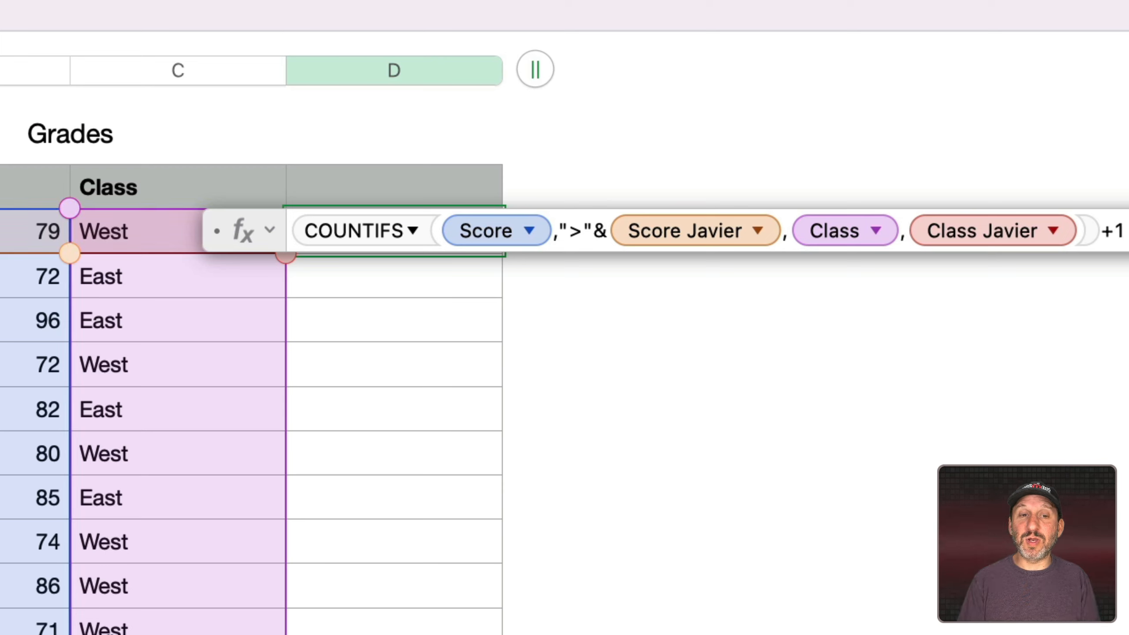
pyautogui.press('Return')
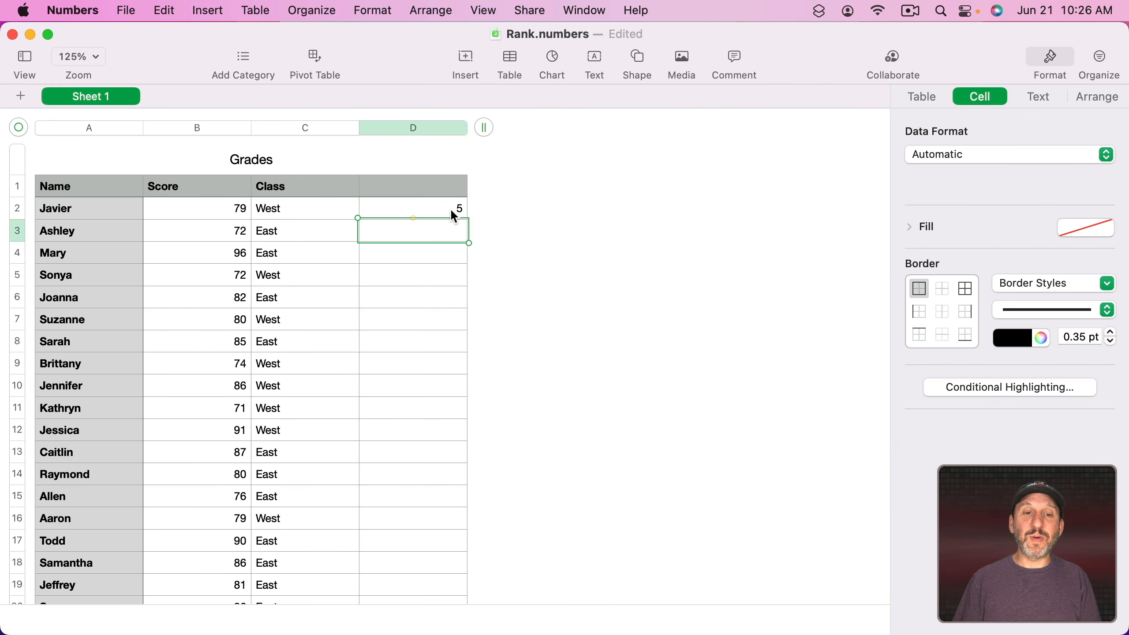
# Step: Copy the COUNTIFS formula from D2 into all body cells of column D
pyautogui.click(450, 208)
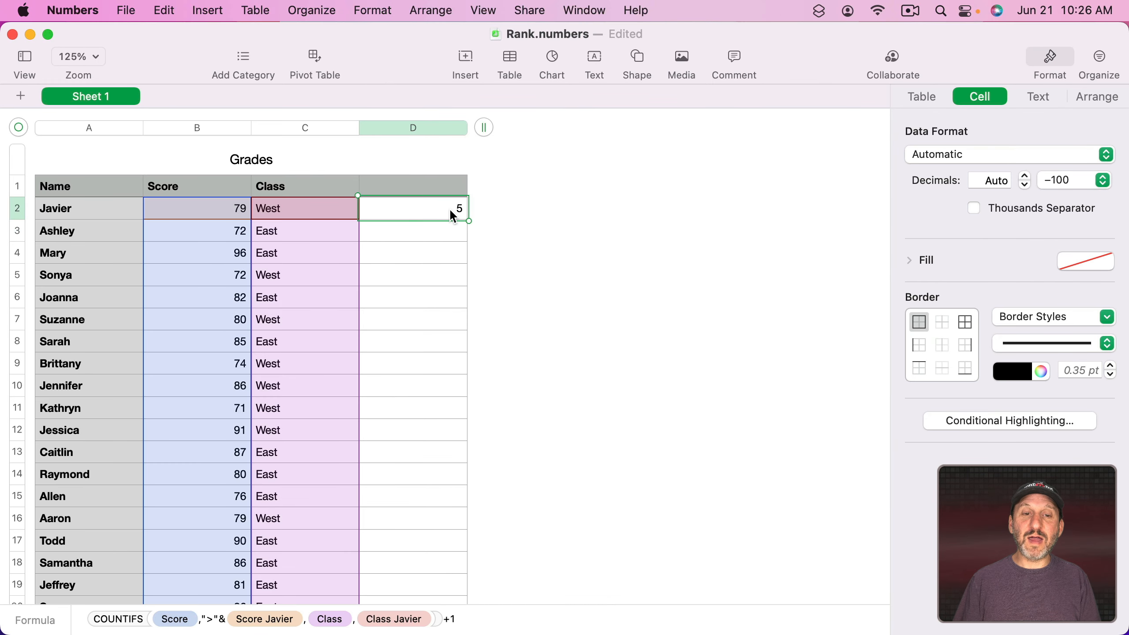
pyautogui.press('cmd+c')
pyautogui.click(418, 131)
pyautogui.press('cmd+v')
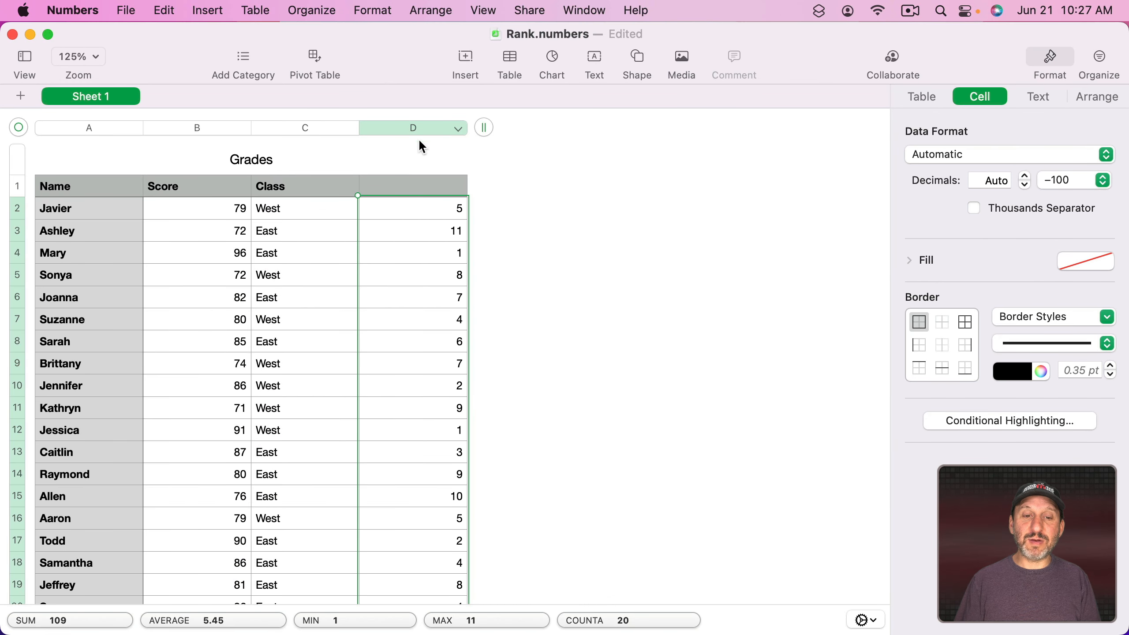
# Step: Compare the top-ranked rows of the East and West classes by inspecting the formulas in D4 and D12
pyautogui.click(427, 256)
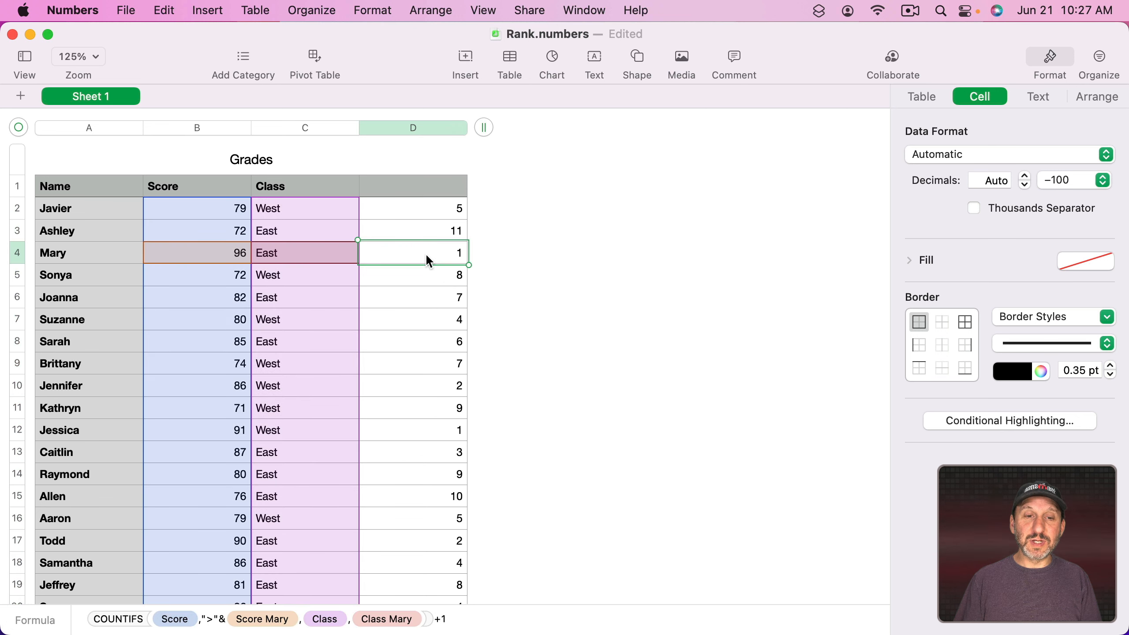
pyautogui.click(434, 434)
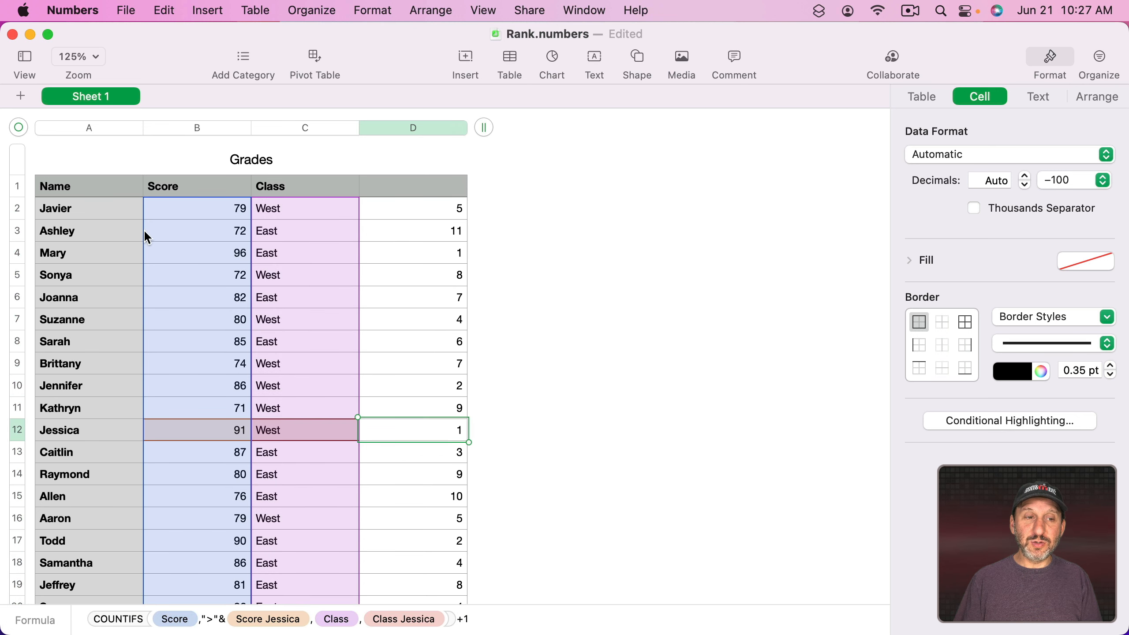
pyautogui.click(396, 256)
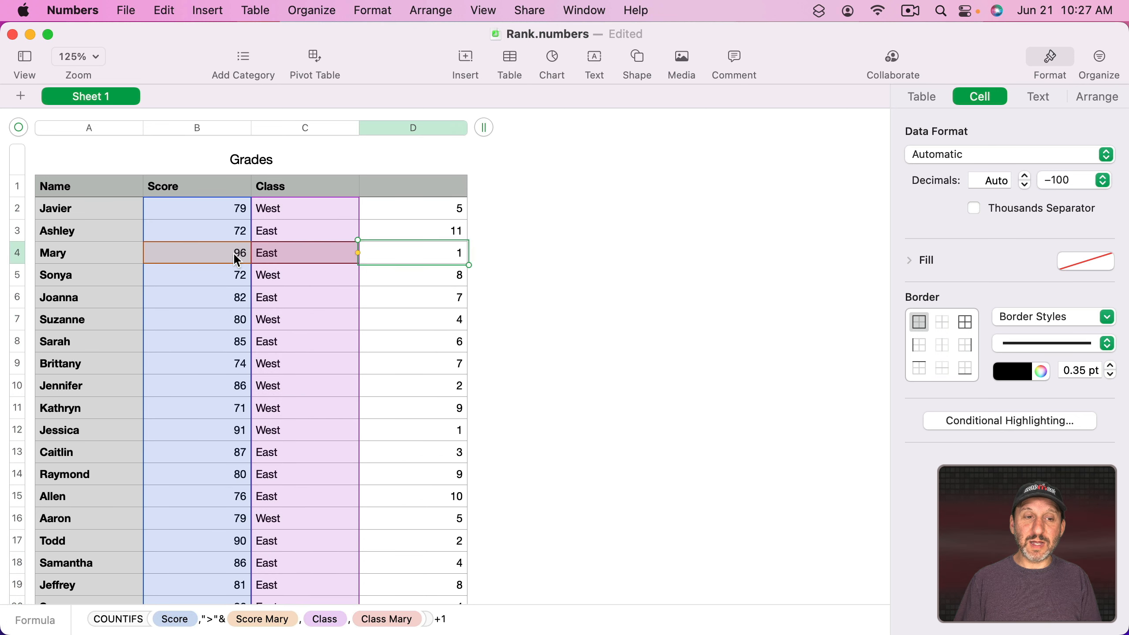
pyautogui.click(430, 433)
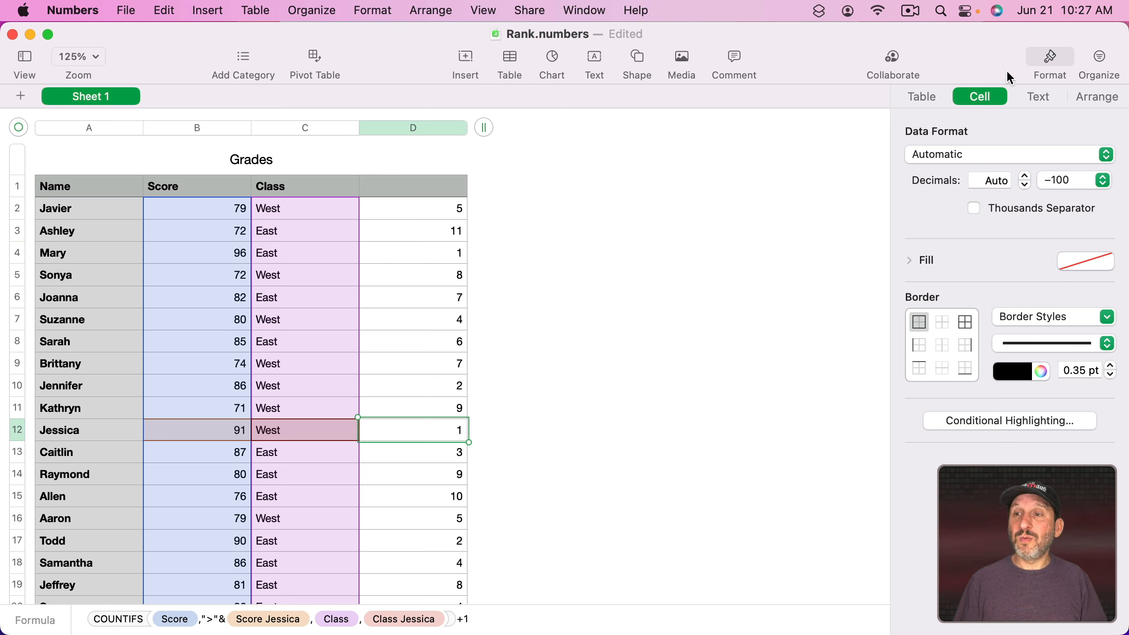
# Step: Sort the Grades table in ascending order by column D first and by the Class column second
pyautogui.click(1100, 58)
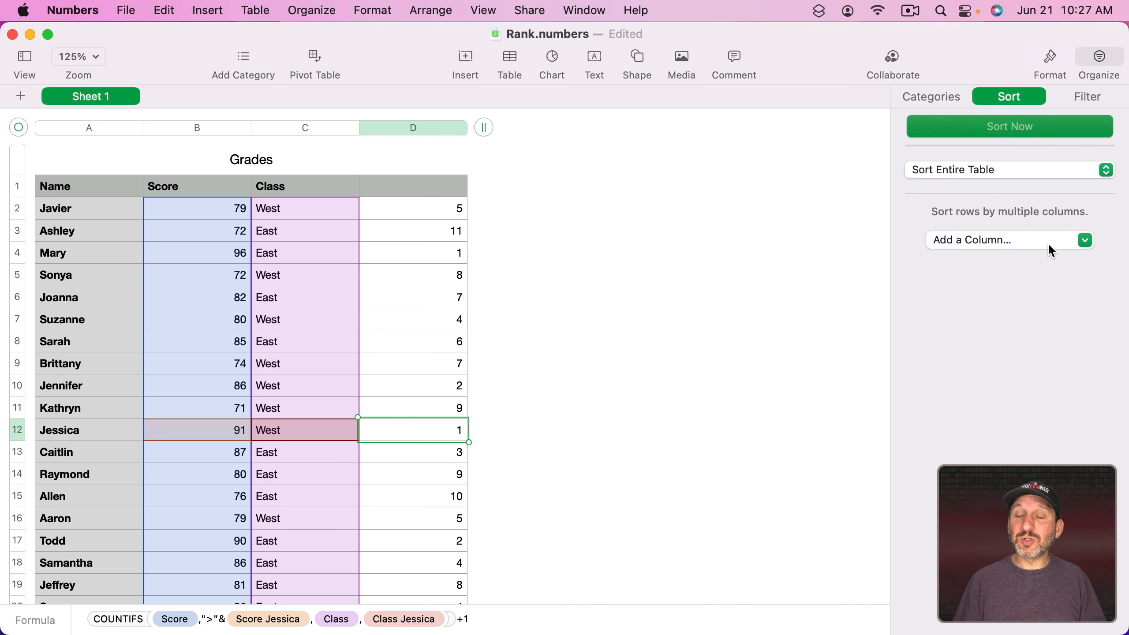
pyautogui.click(456, 128)
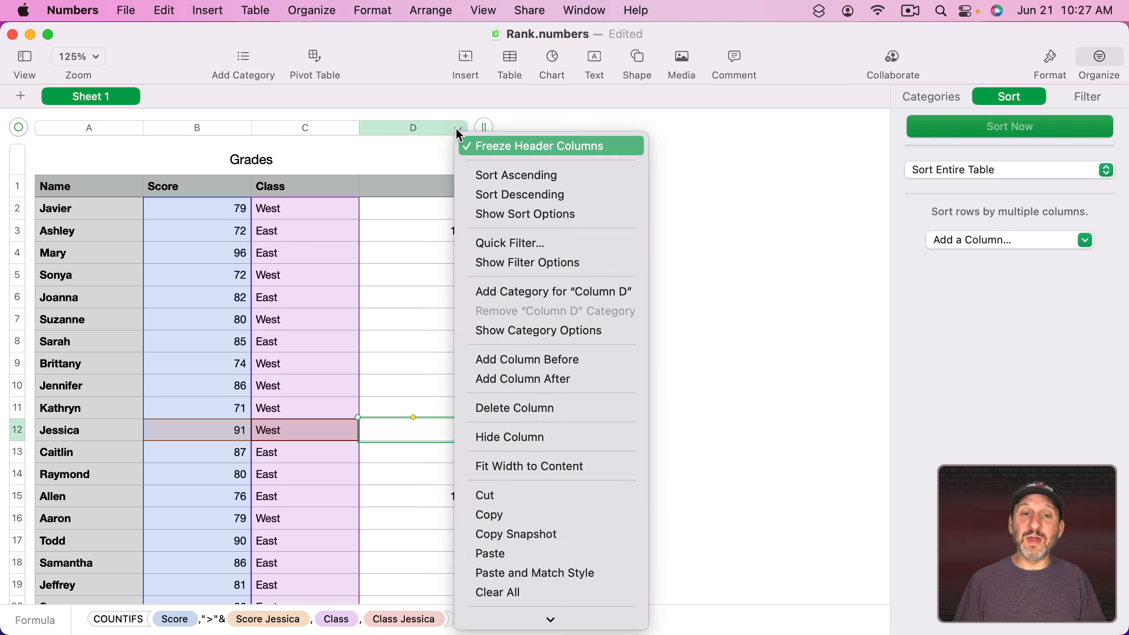
pyautogui.click(485, 175)
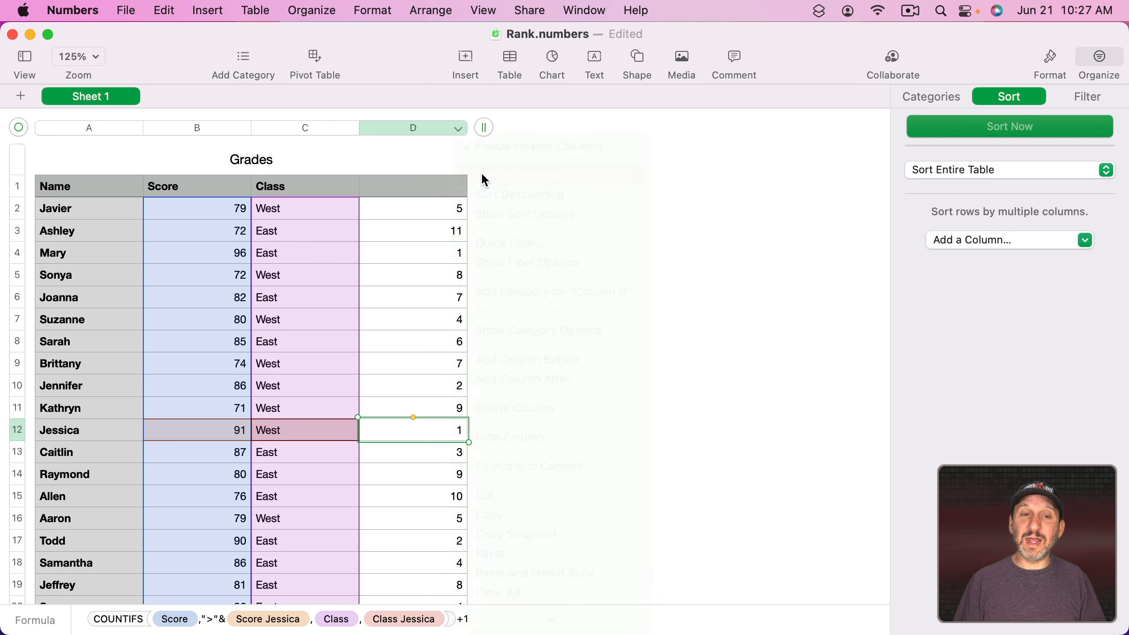
pyautogui.click(349, 129)
pyautogui.click(373, 174)
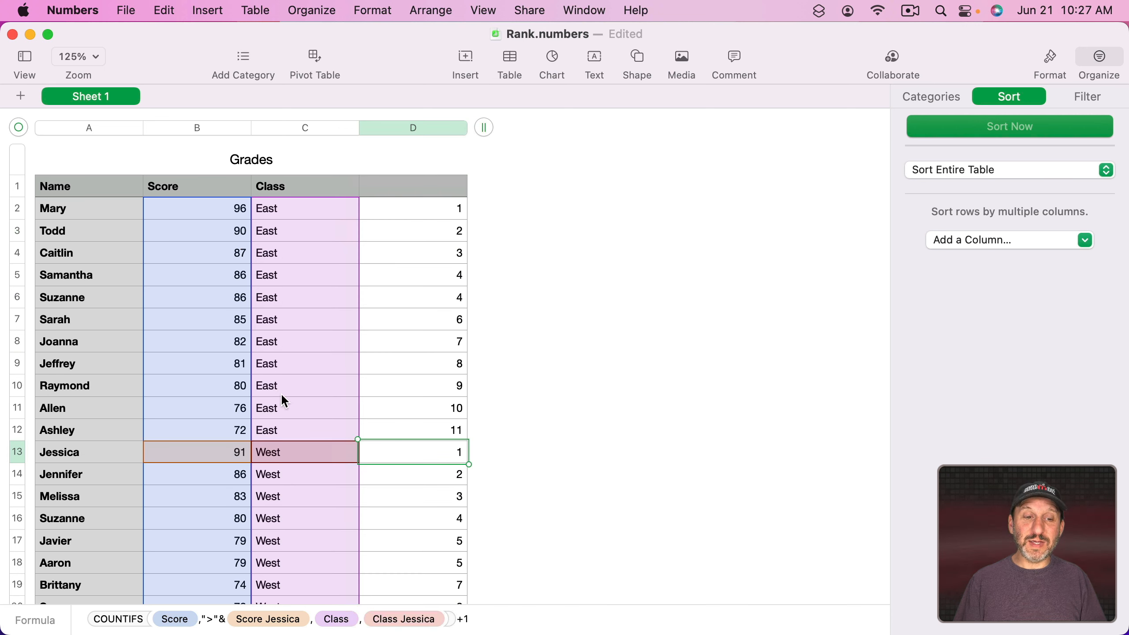
# Step: Examine the column D ranks in the East and West groups, including D3, D4, D13 to D15 and the tied scores in D17 and D18
pyautogui.click(447, 216)
pyautogui.click(449, 231)
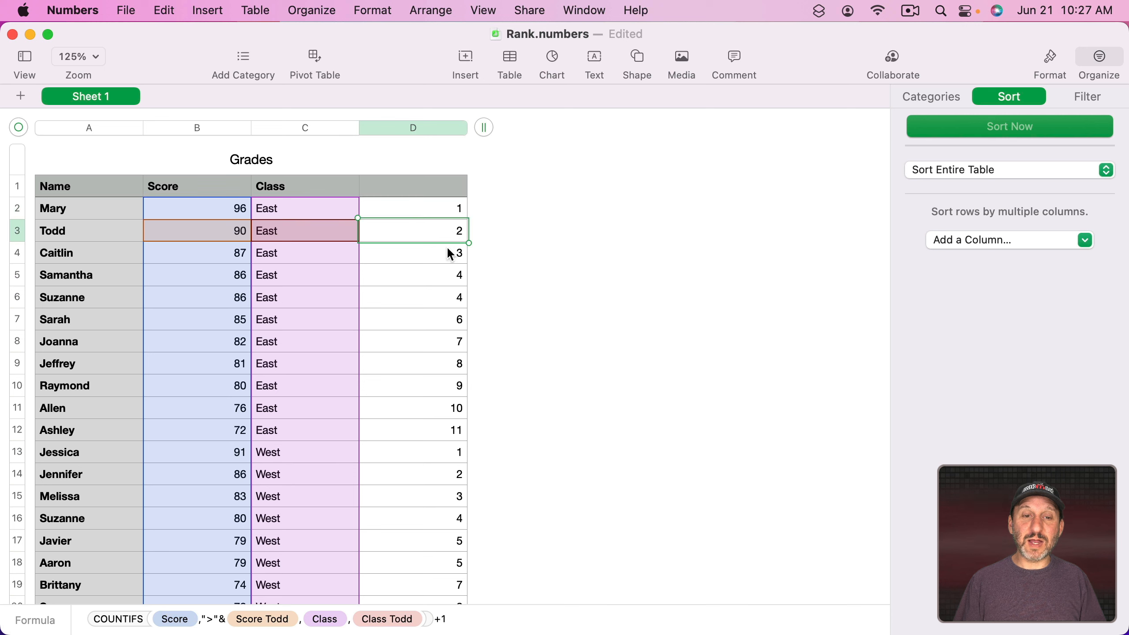
pyautogui.click(443, 252)
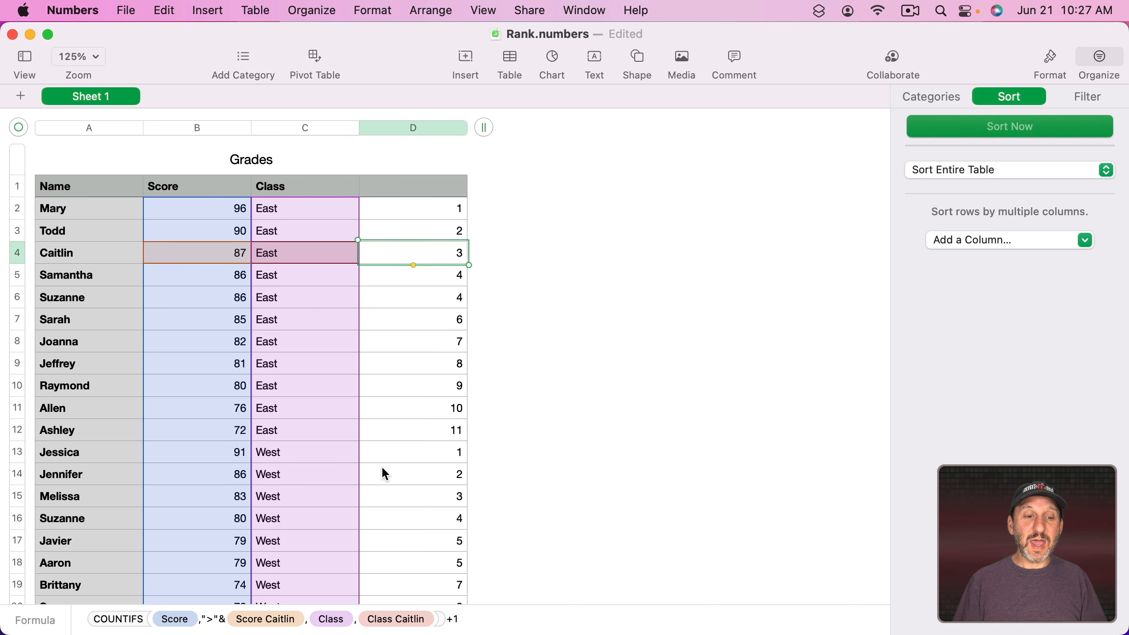
pyautogui.scroll(-6, 384, 468)
pyautogui.click(457, 321)
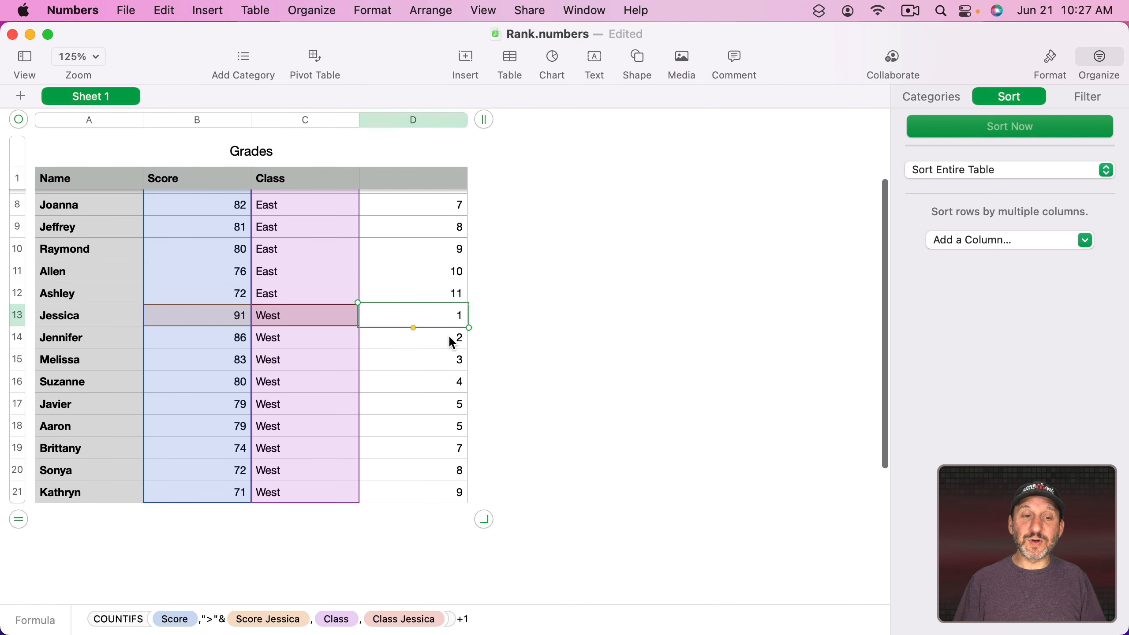
pyautogui.click(446, 343)
pyautogui.click(443, 354)
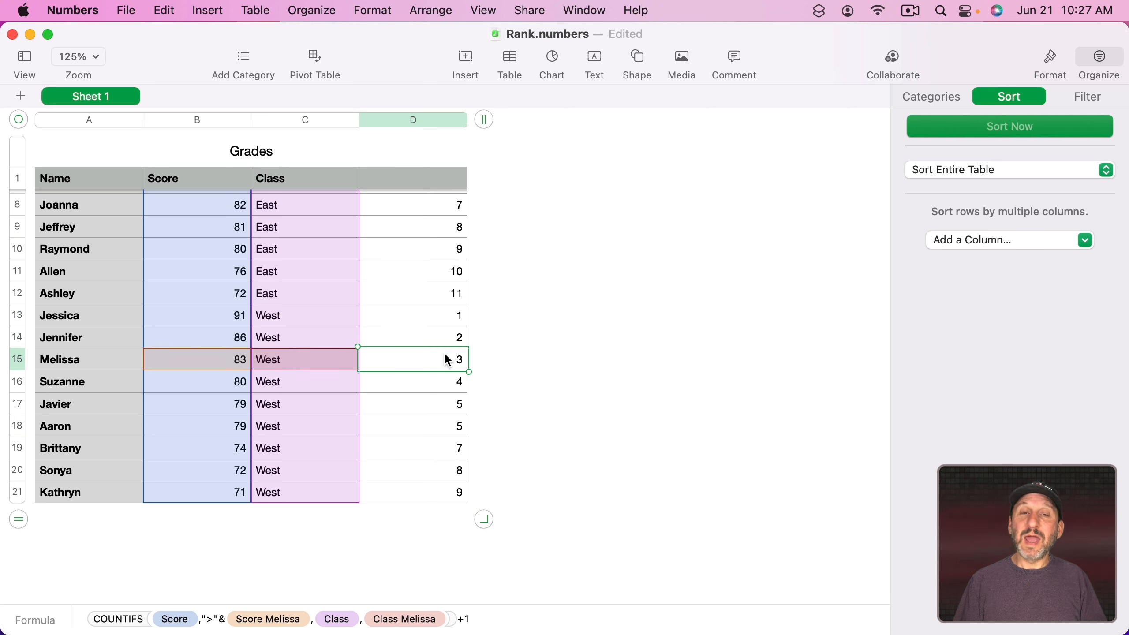
pyautogui.click(418, 408)
pyautogui.click(418, 433)
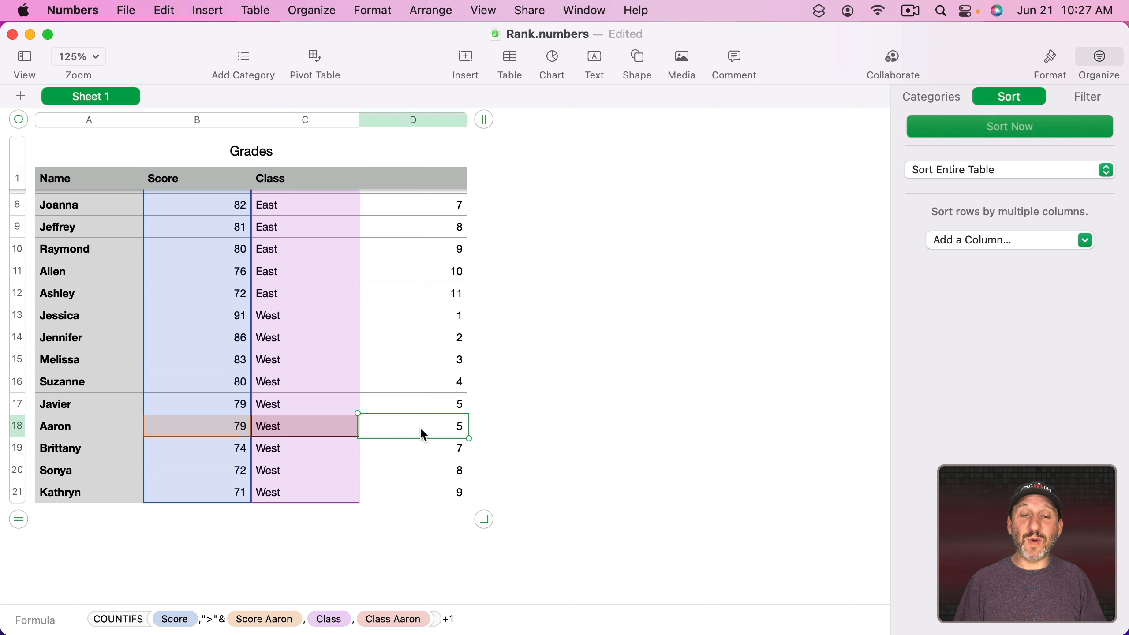
pyautogui.scroll(5, 458, 433)
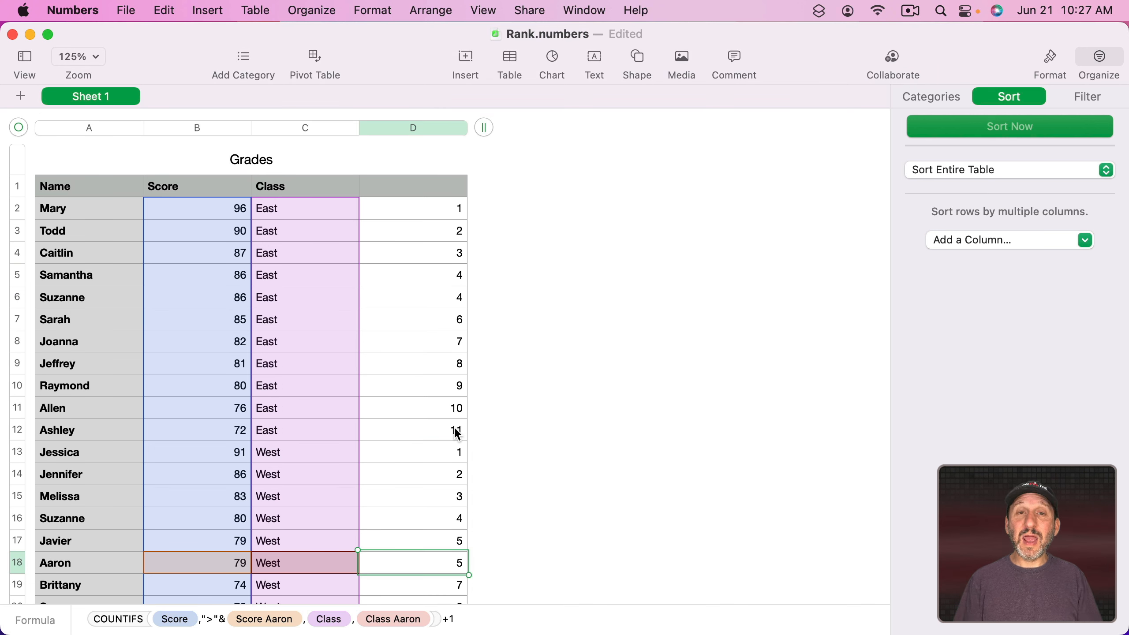